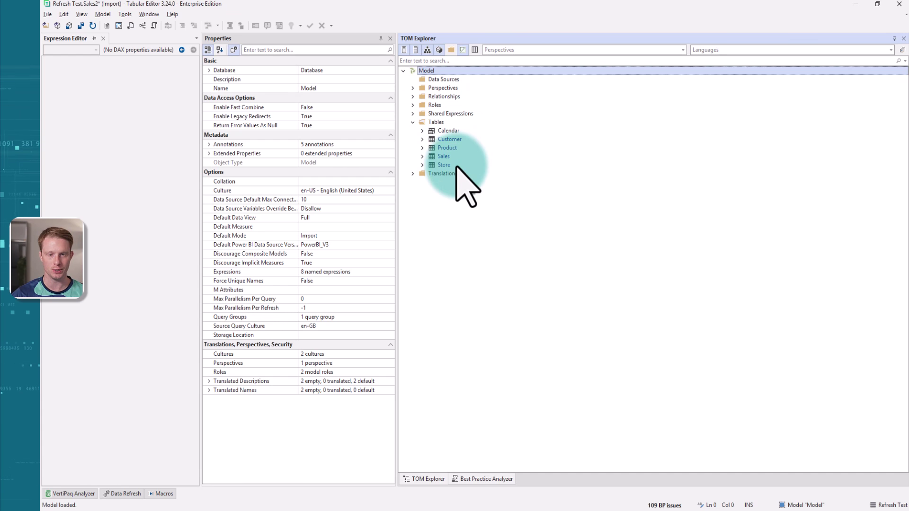
Check the Calendar and Customer partitions, then view Sales' 10-year rolling, 35-day incremental refresh policy
left_click(448, 131)
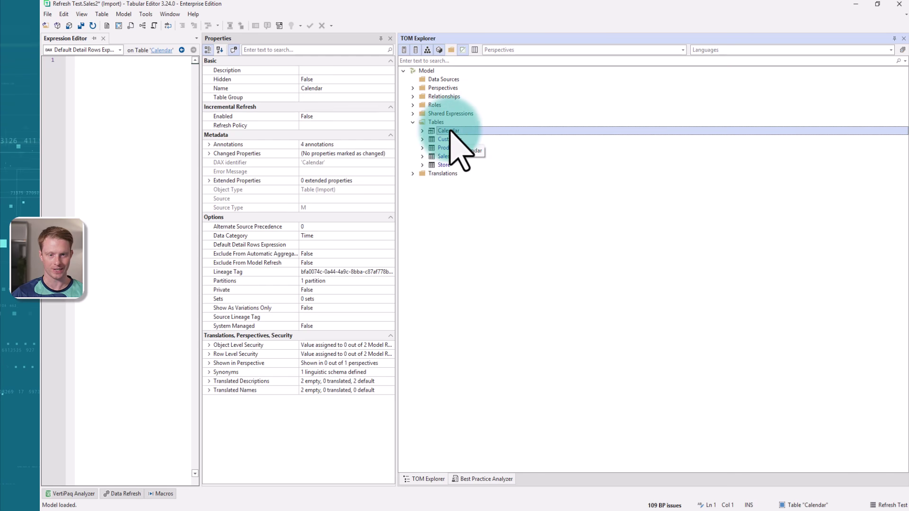
left_click(422, 131)
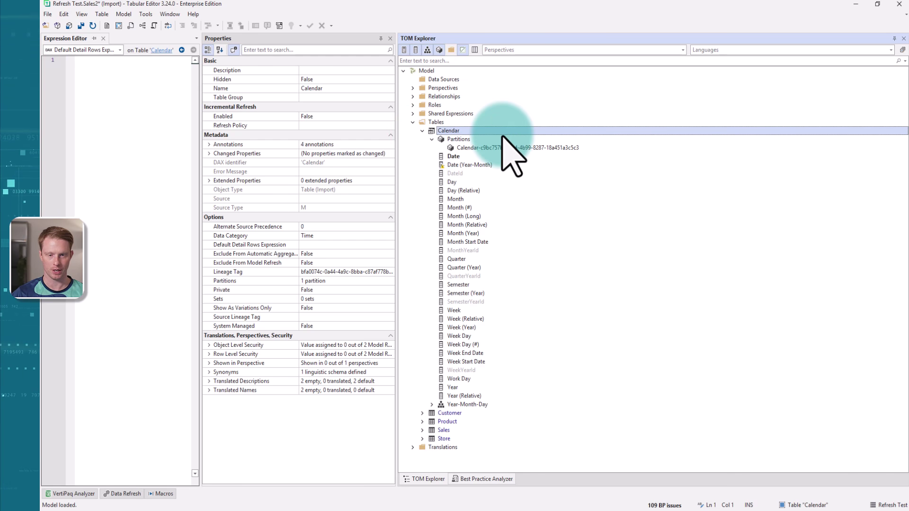
left_click(422, 131)
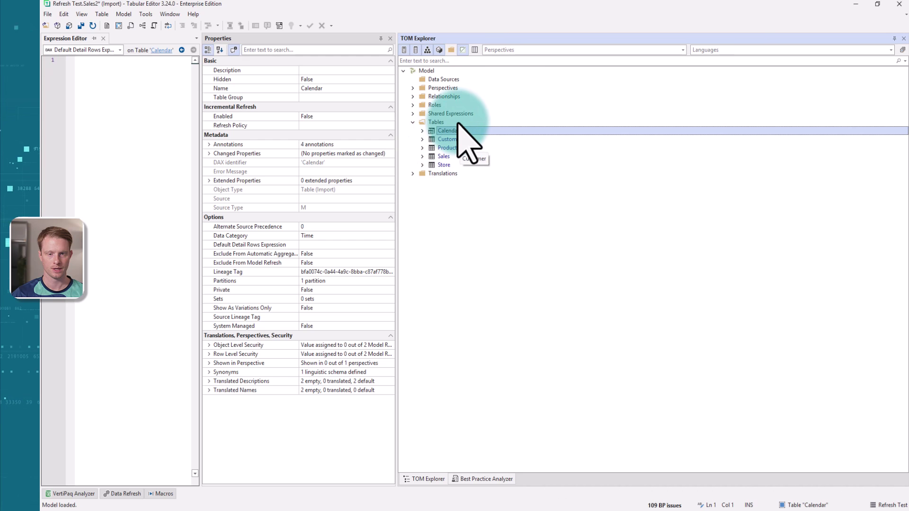
left_click(452, 139)
left_click(422, 140)
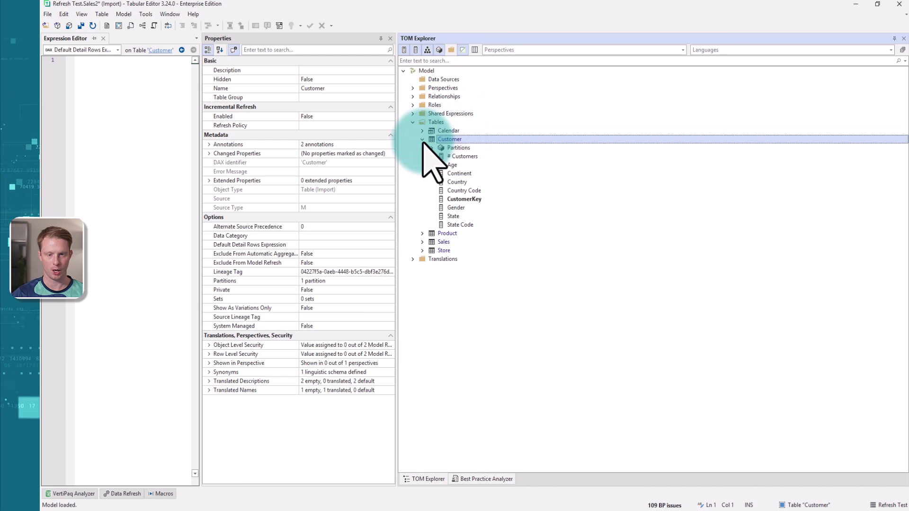
left_click(431, 147)
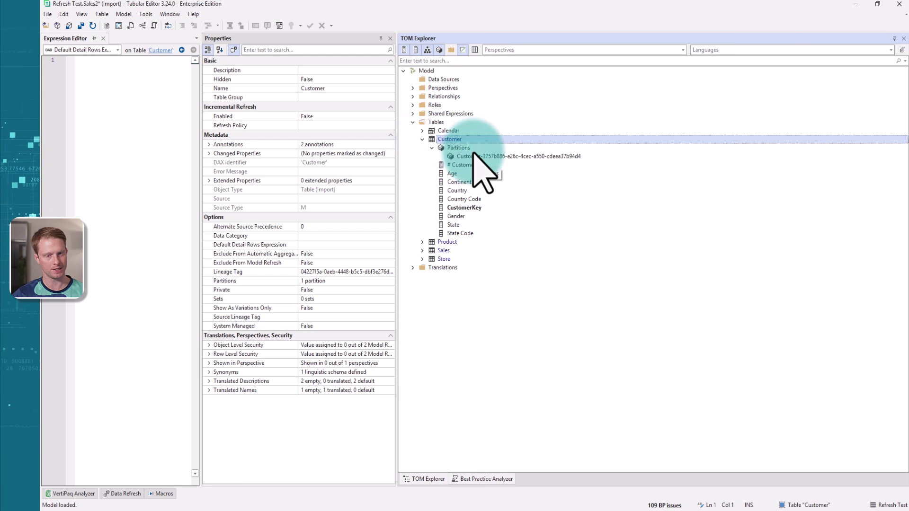
left_click(423, 139)
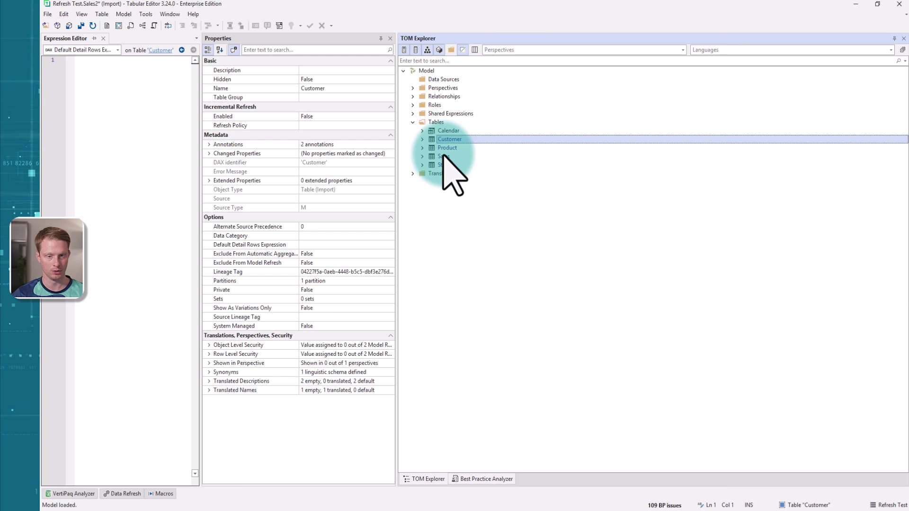
left_click(444, 156)
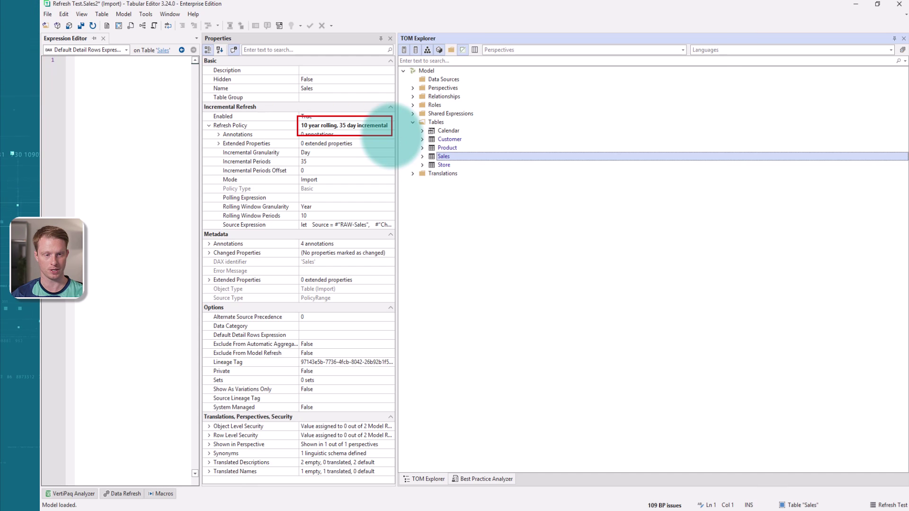
List the Sales partitions (yearly 2015–2024, quarterly, daily), then return to the browser's Sales2 page
left_click(422, 157)
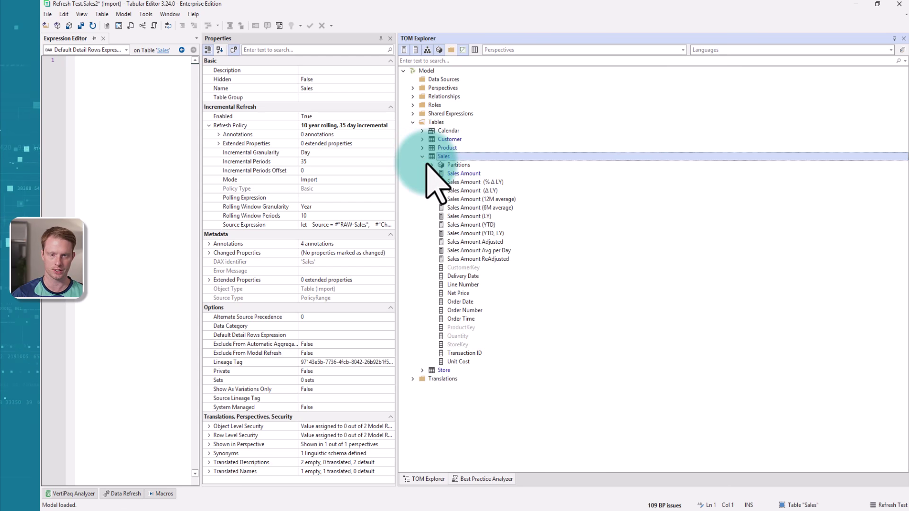
left_click(430, 165)
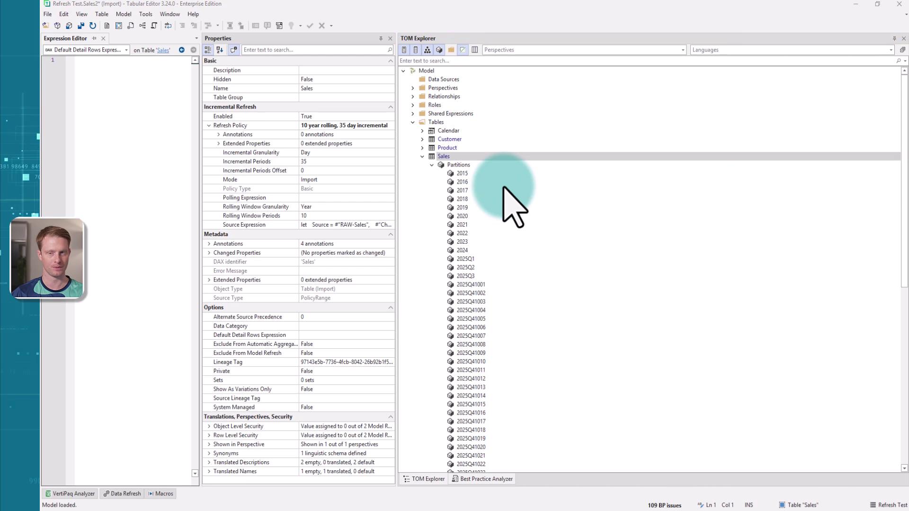
key("alt+Tab")
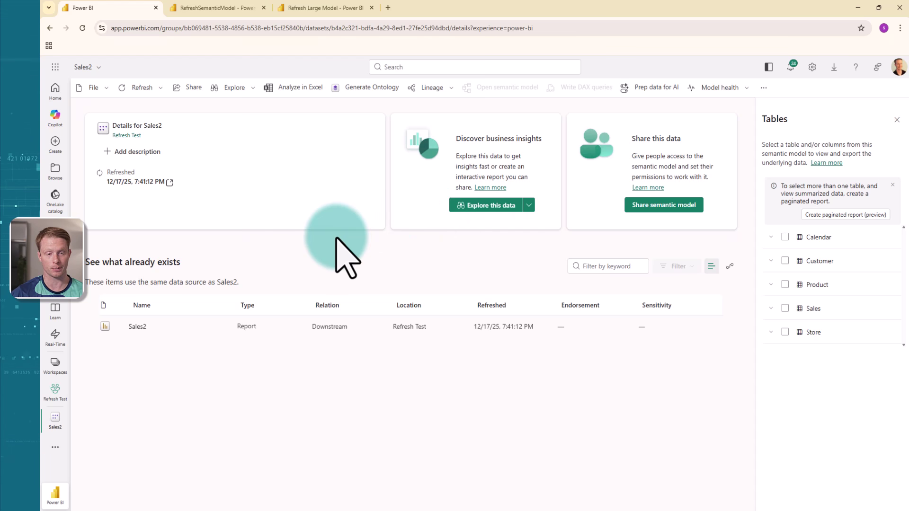
Open the RefreshSemanticModel pipeline's refresh activity settings targeting Sales2 in Refresh Test
left_click(241, 10)
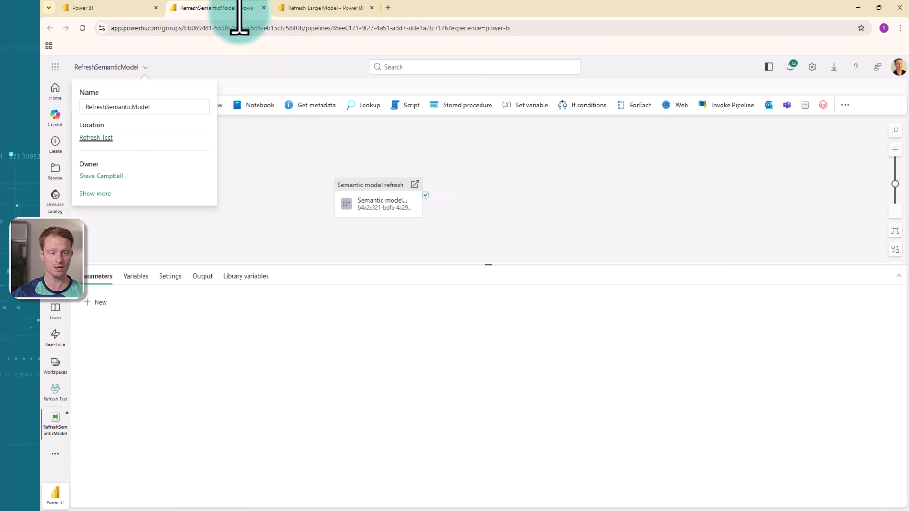
left_click(307, 200)
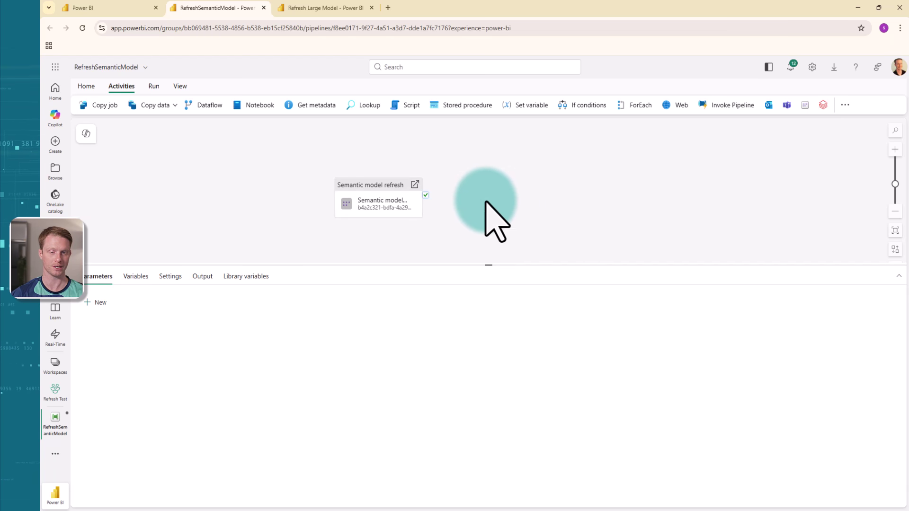
left_click(369, 203)
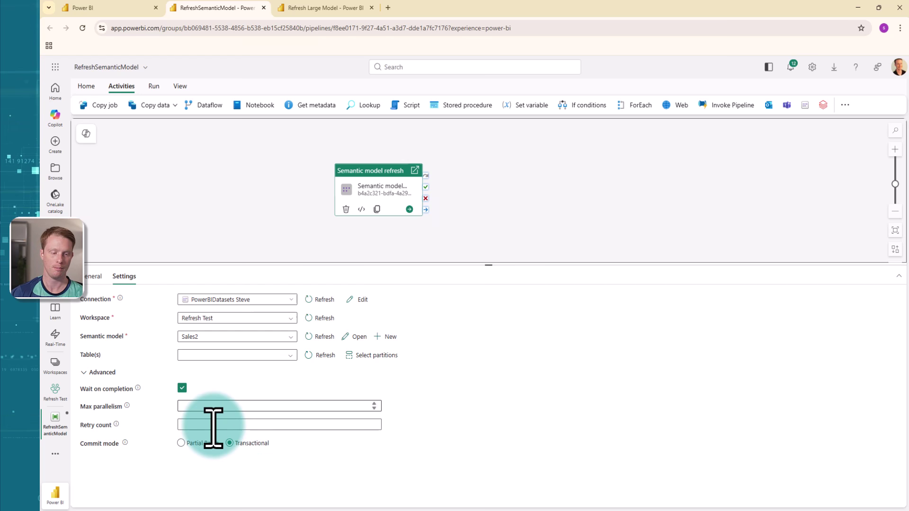
Show the Table(s) list offering Calendar, Sales, Product, Customer and Store
left_click(89, 358)
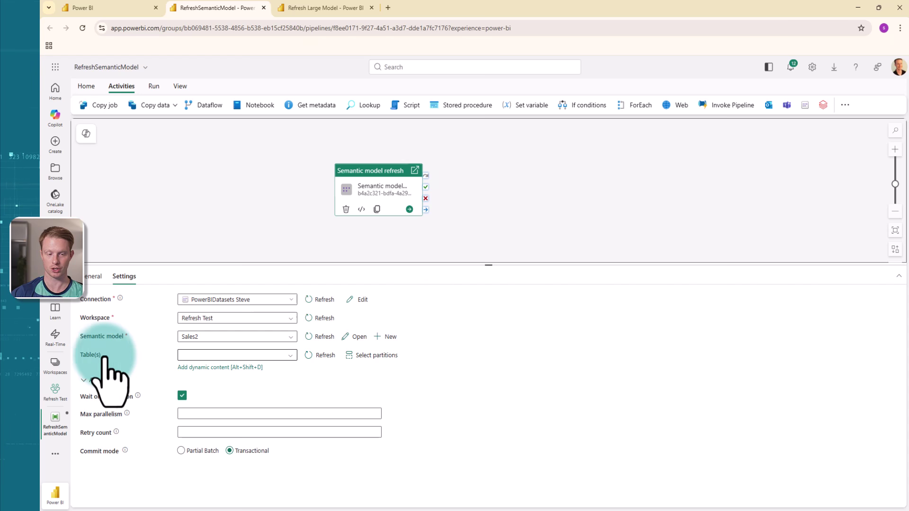
left_click(286, 356)
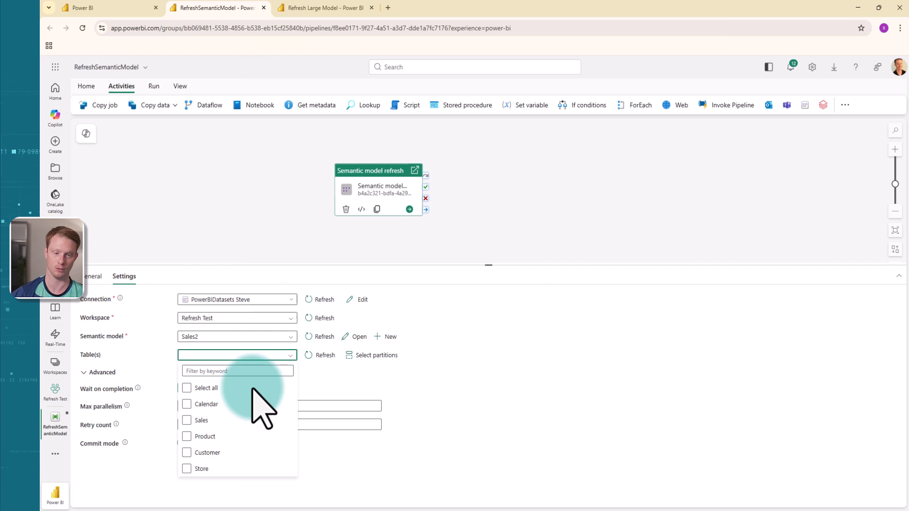
Select Sales and Customer as the tables to refresh
left_click(209, 419)
left_click(495, 373)
left_click(289, 356)
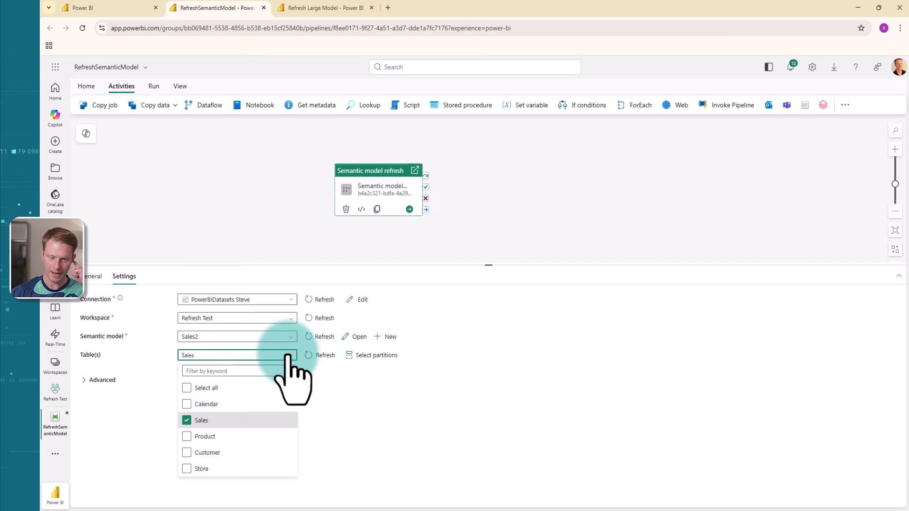
left_click(205, 452)
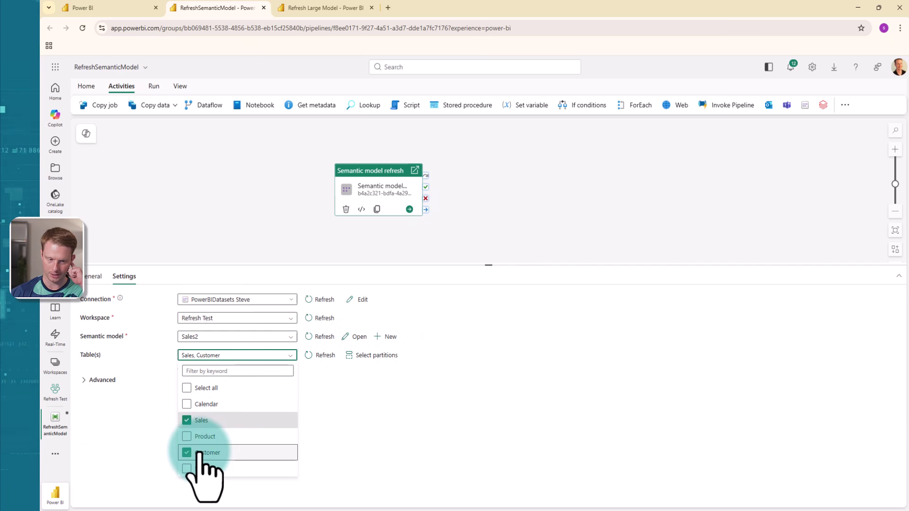
left_click(454, 356)
Review the Customer and Sales partitions in the partition picker, with every Sales partition checked
left_click(374, 356)
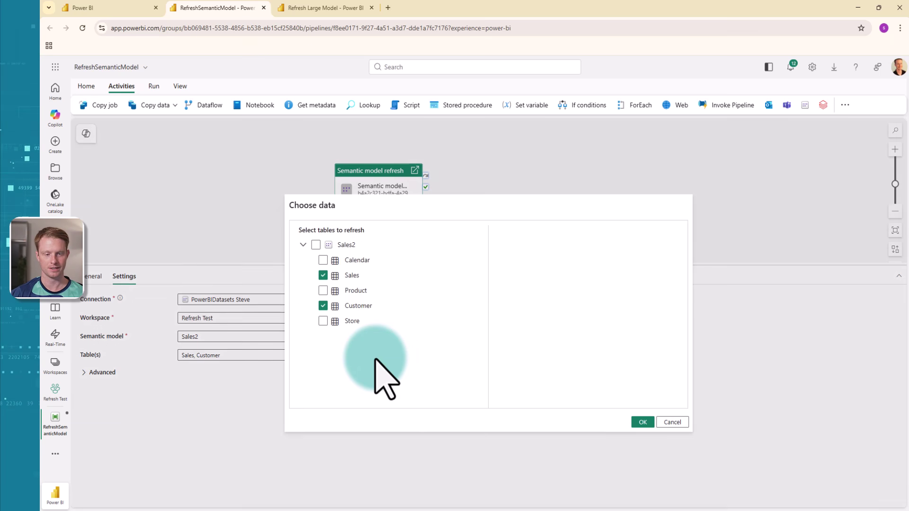
left_click(375, 310)
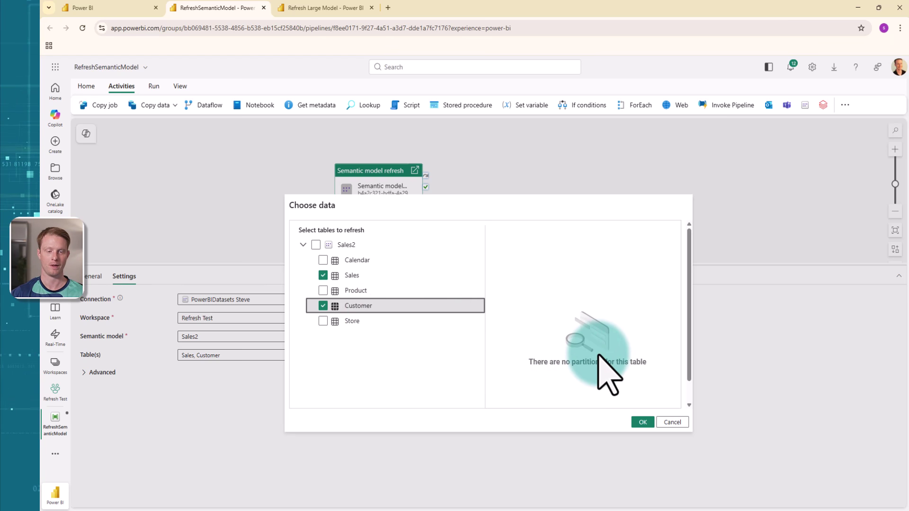
left_click(356, 274)
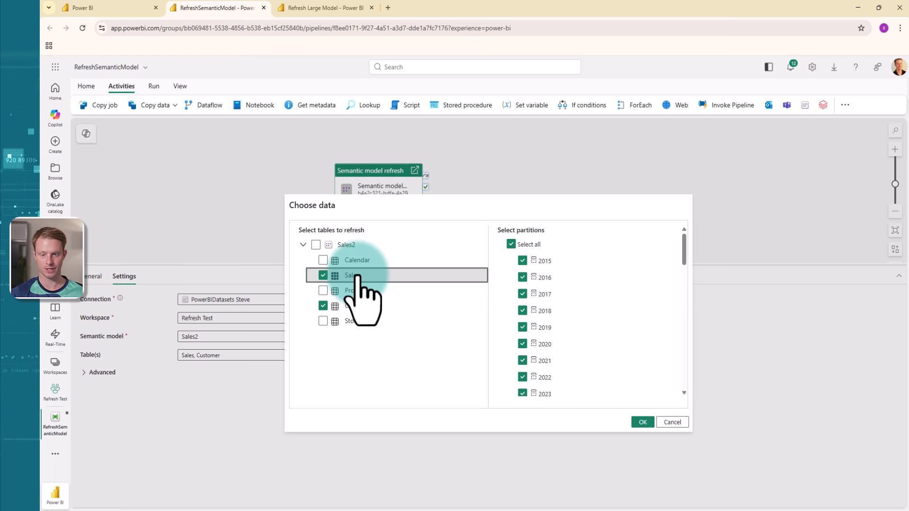
scroll(581, 268, "down", 5)
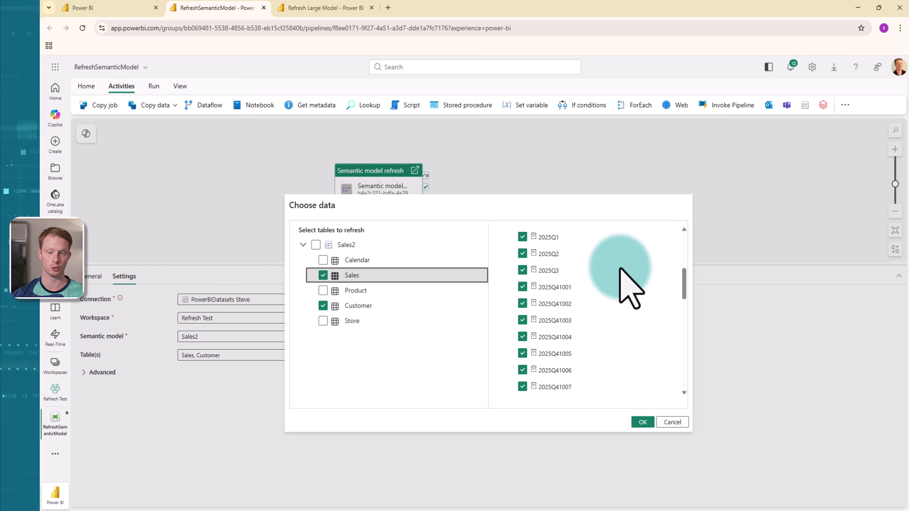
scroll(621, 271, "down", 2)
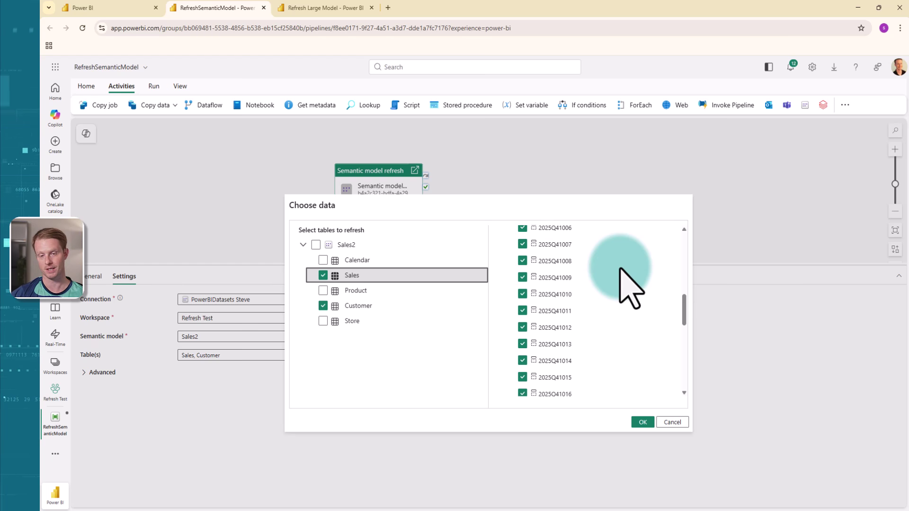
scroll(620, 269, "up", 3)
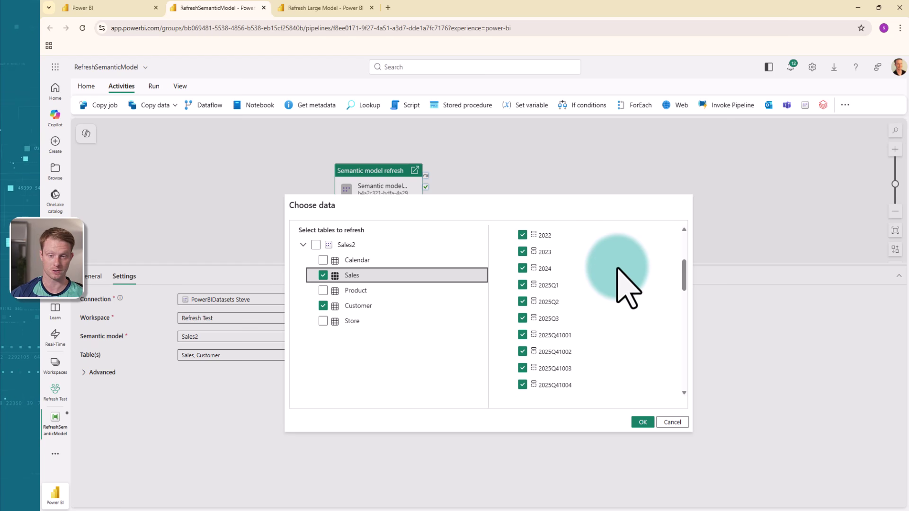
scroll(611, 269, "up", 1)
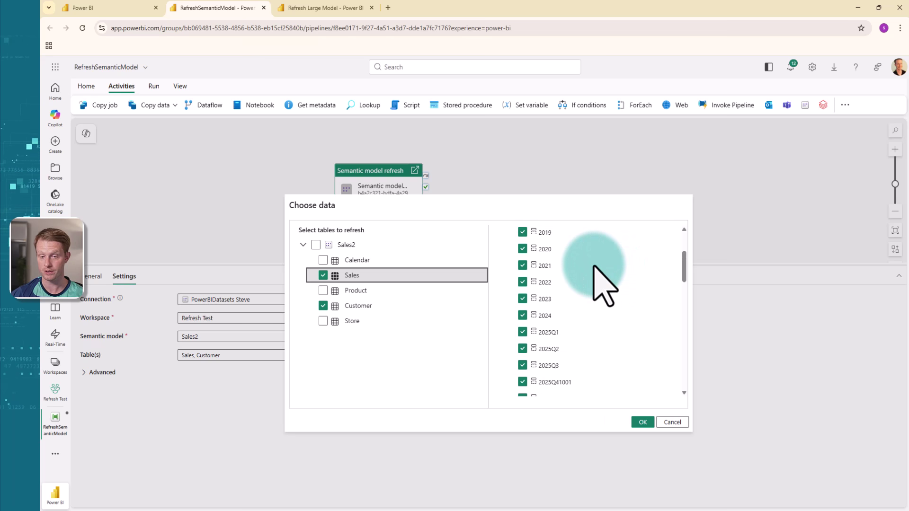
left_click(669, 423)
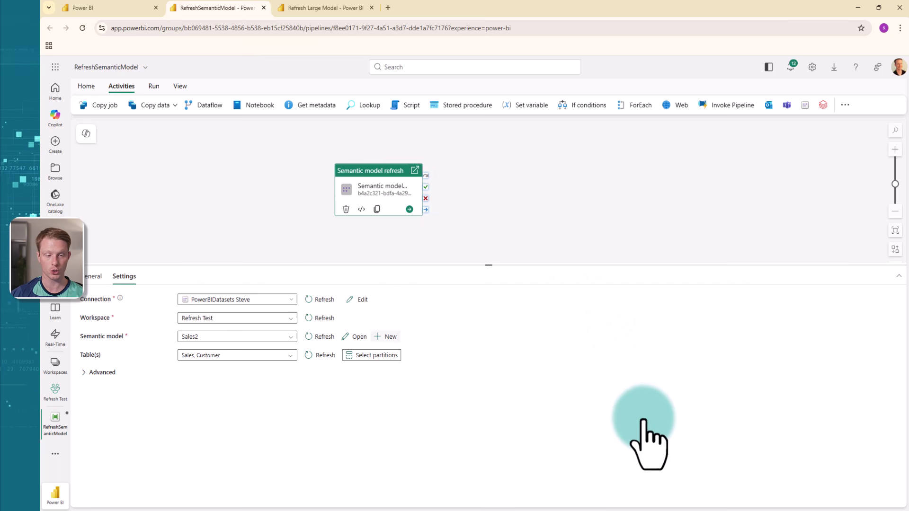
left_click(220, 368)
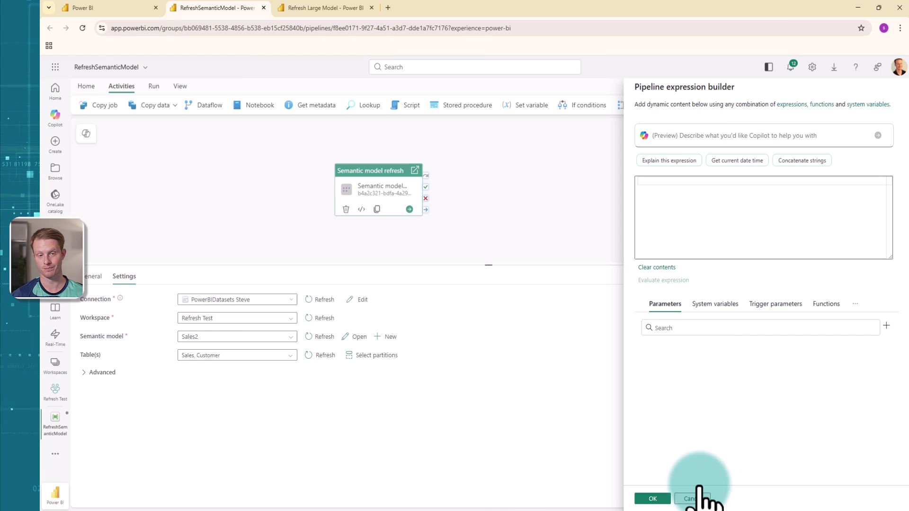
left_click(694, 498)
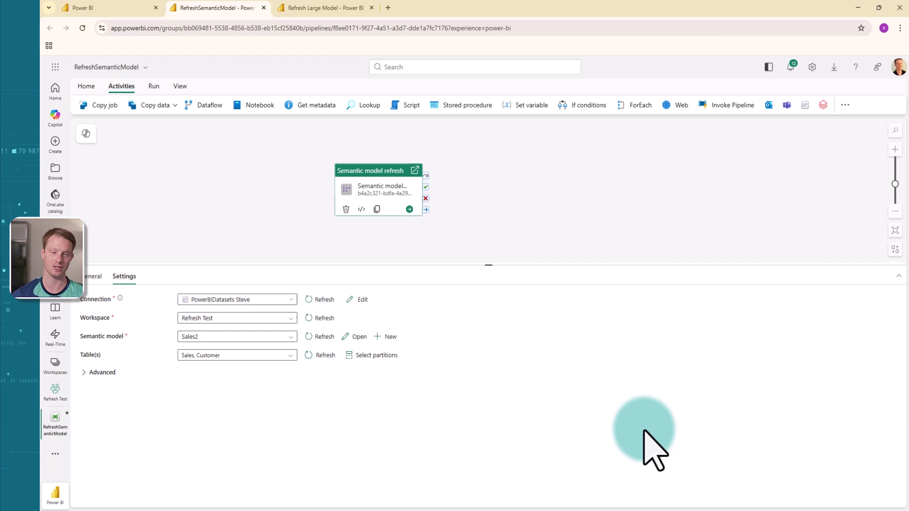
Review the advanced refresh options, then show the pipeline's empty Parameters pane
left_click(100, 373)
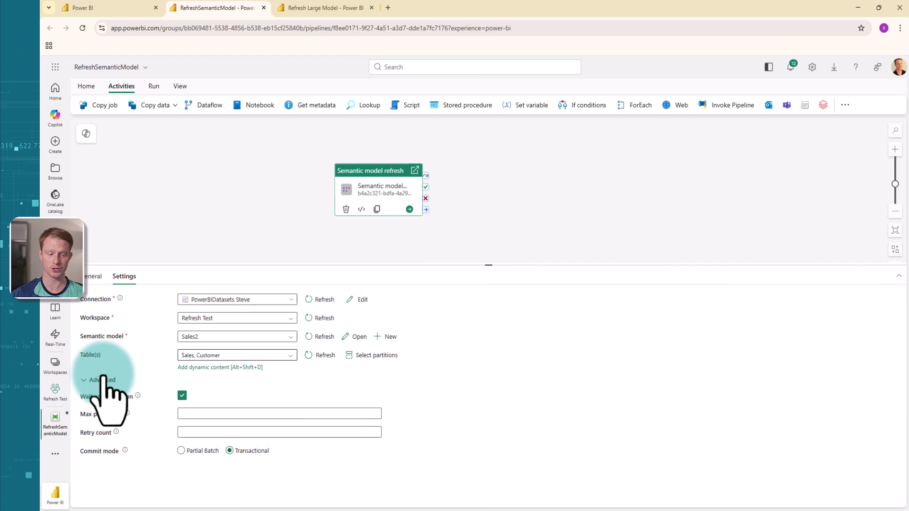
mouse_move(148, 391)
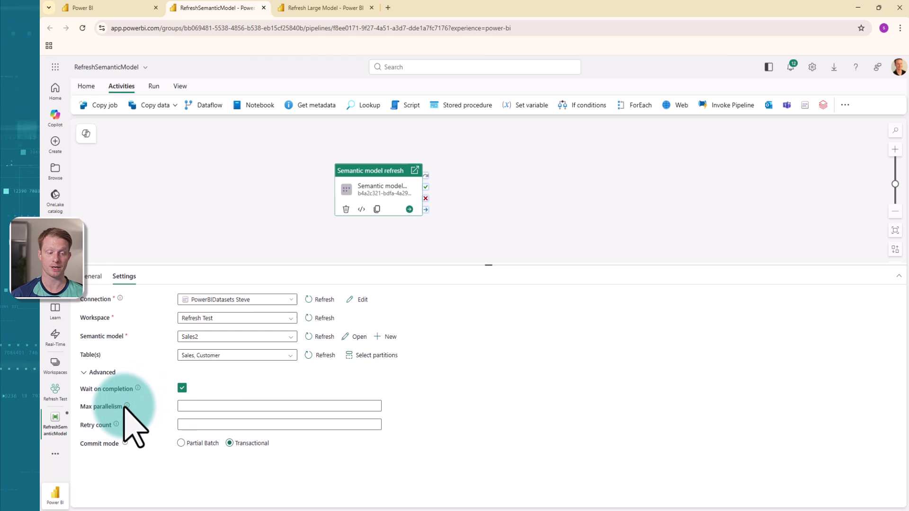
mouse_move(126, 406)
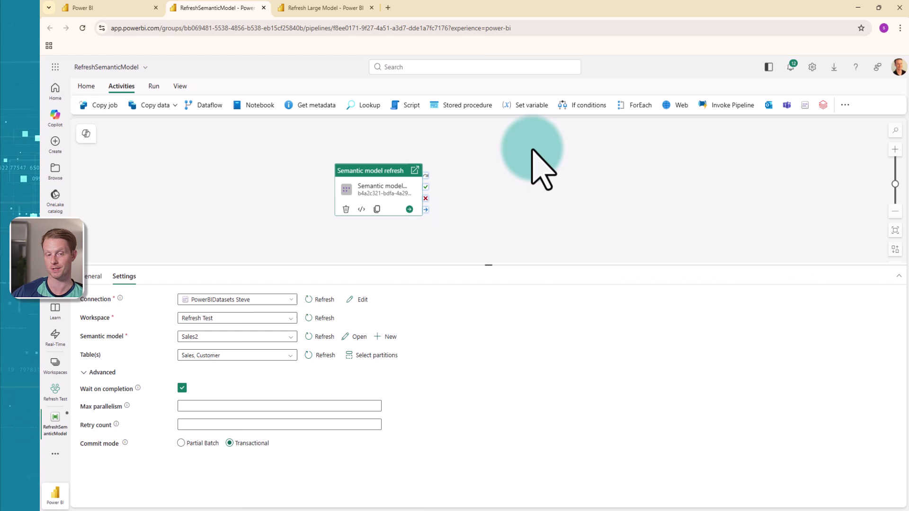
left_click(531, 150)
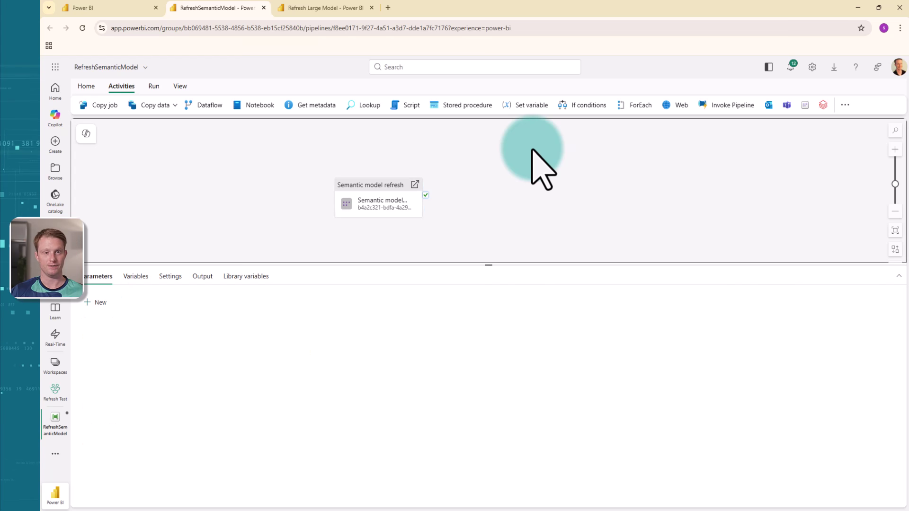
Rerun the Install Dependencies cell importing sempy.fabric, time, datetime and pandas in Refresh Large Model
left_click(317, 8)
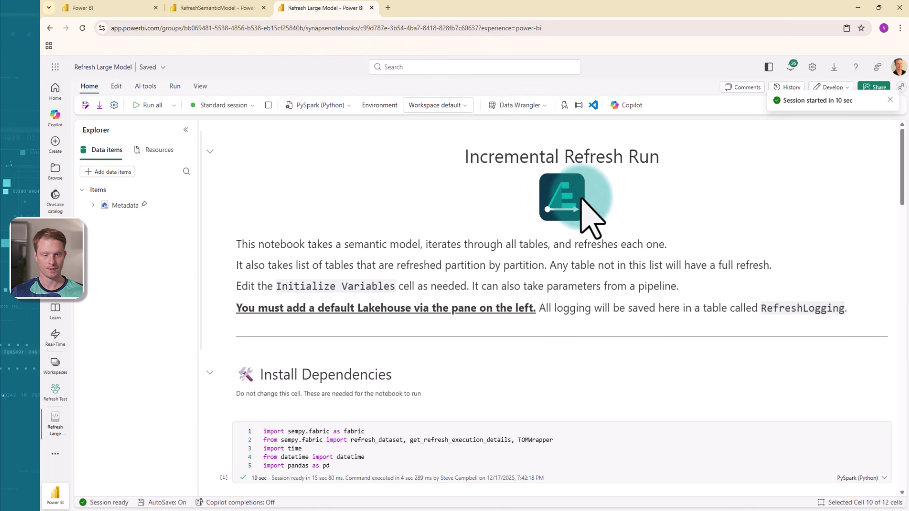
scroll(582, 198, "down", 1)
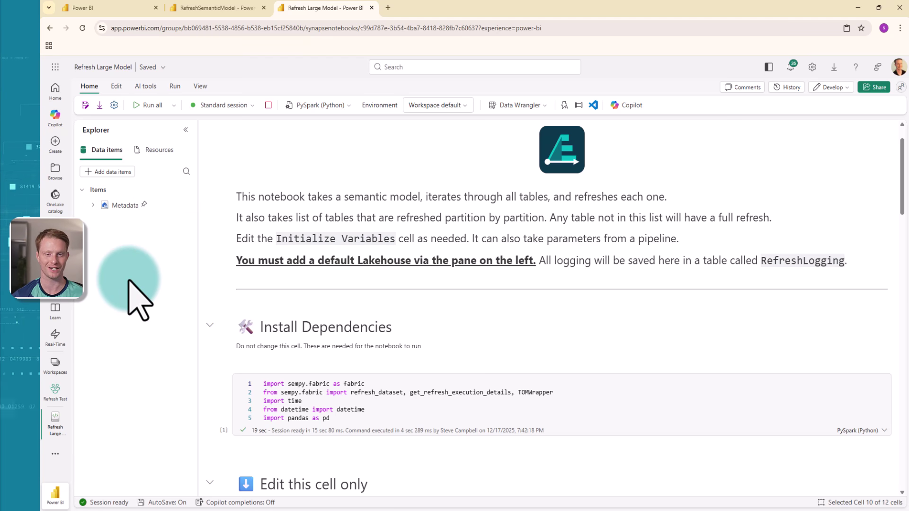
scroll(135, 290, "down", 2)
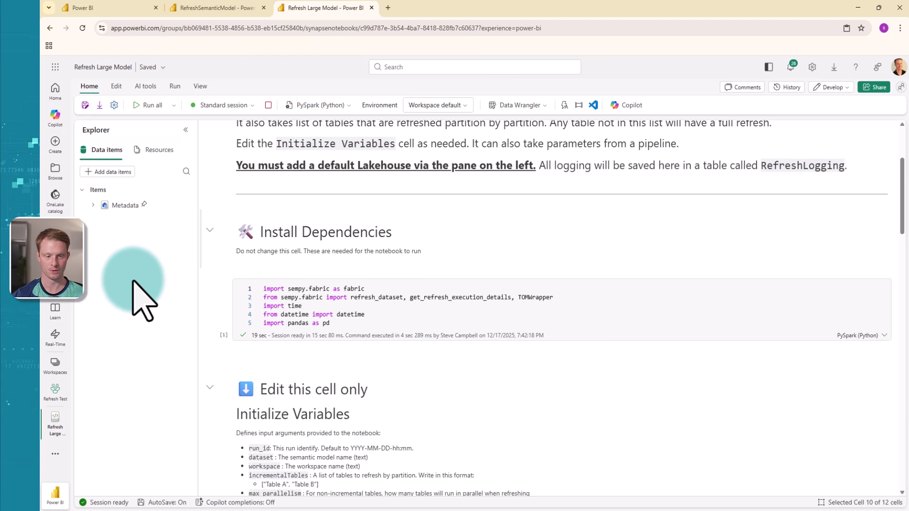
left_click(210, 286)
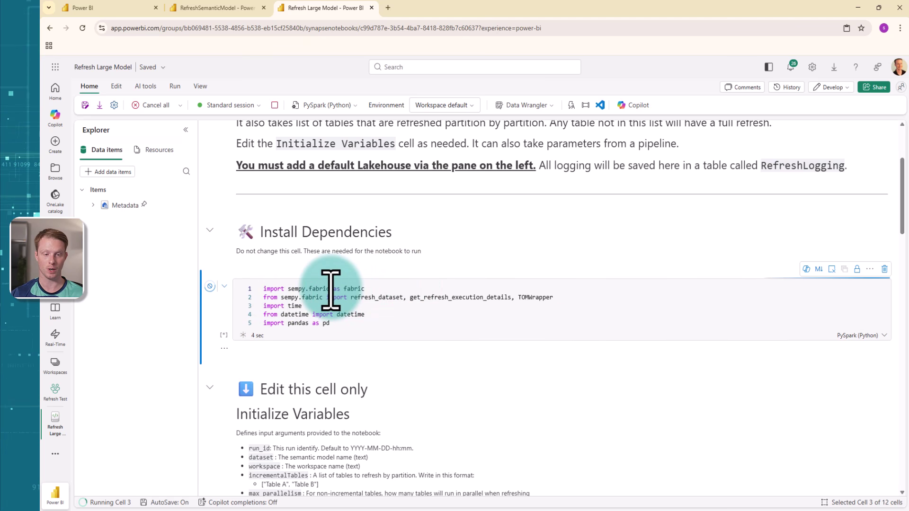
left_click_drag(330, 290, 288, 288)
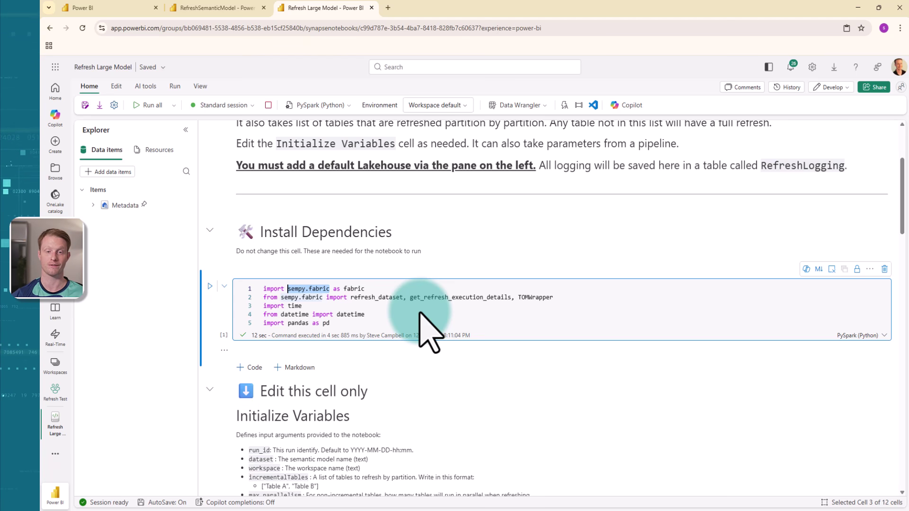
Rerun the Initialize Variables cell and highlight its run_id line
scroll(428, 331, "down", 4)
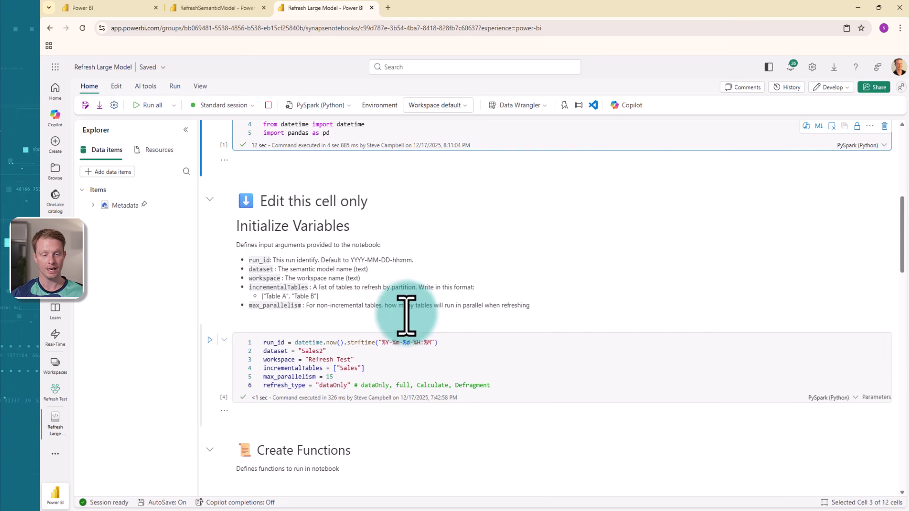
left_click(210, 340)
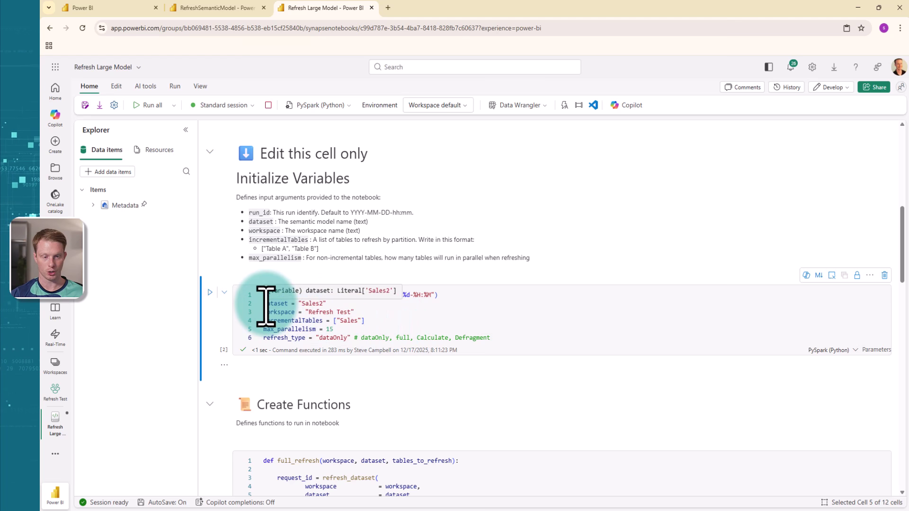
left_click(477, 305)
left_click_drag(469, 296, 260, 296)
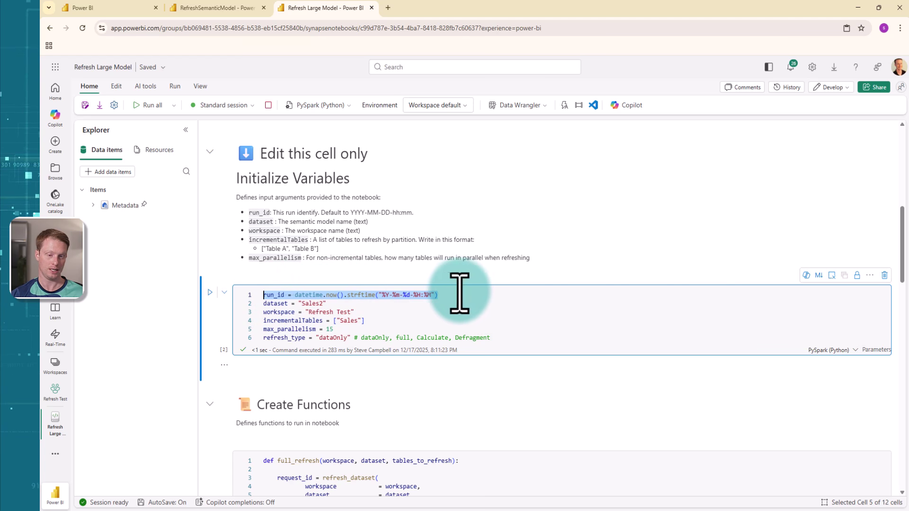
key("Left")
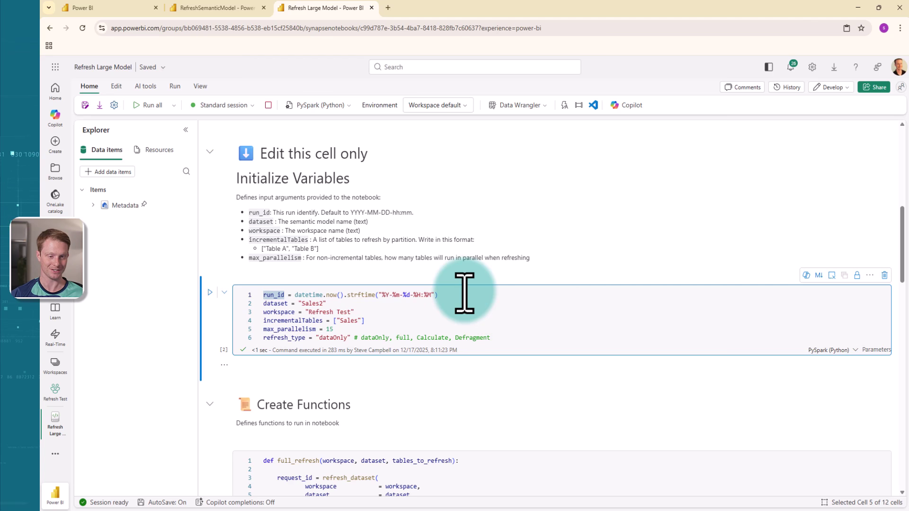
Review dataset Sales2, workspace Refresh Test, incrementalTables Sales and max_parallelism 15
left_click_drag(326, 304, 301, 305)
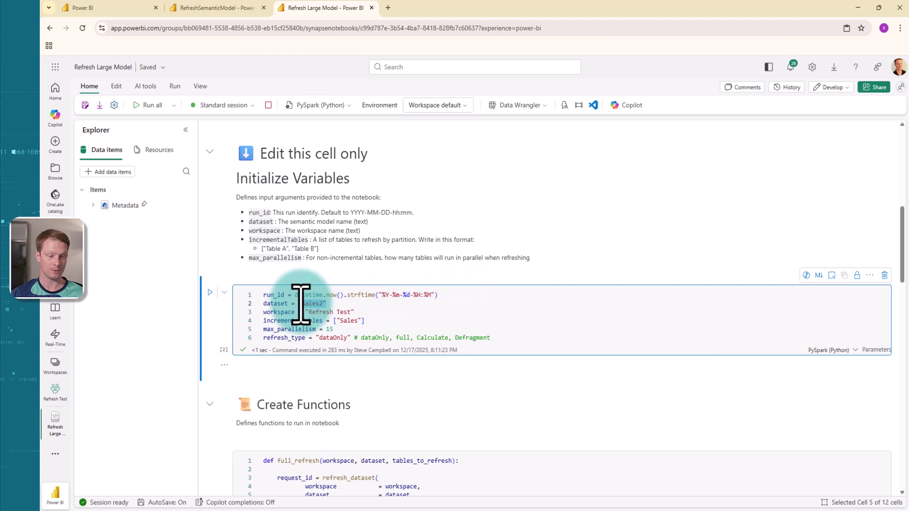
left_click_drag(361, 311, 269, 314)
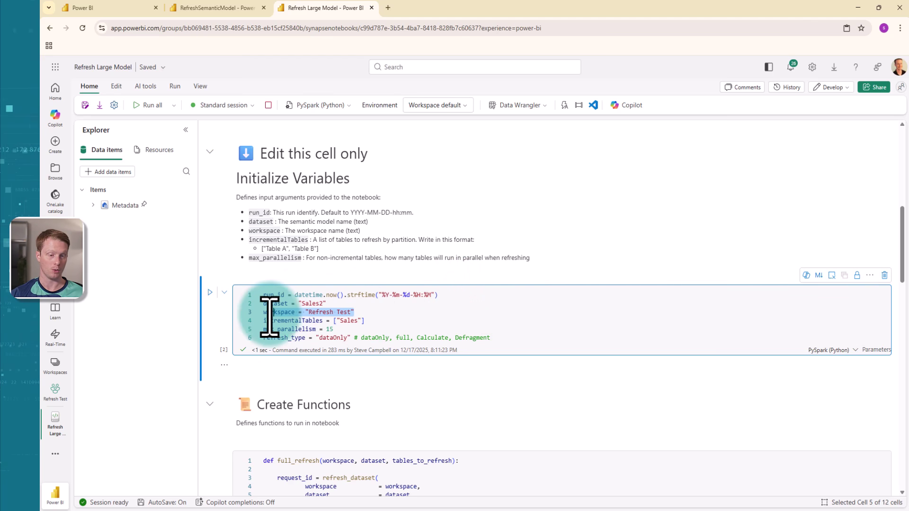
left_click(413, 317)
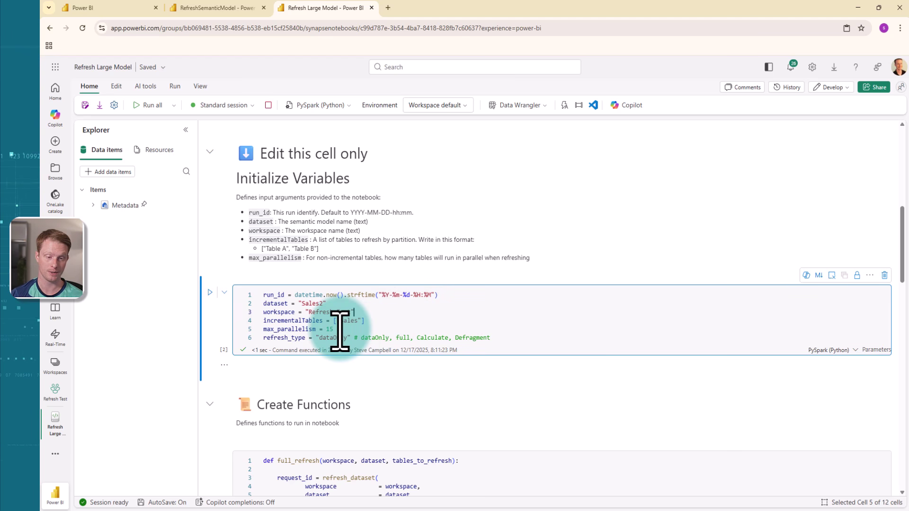
left_click_drag(340, 329, 257, 325)
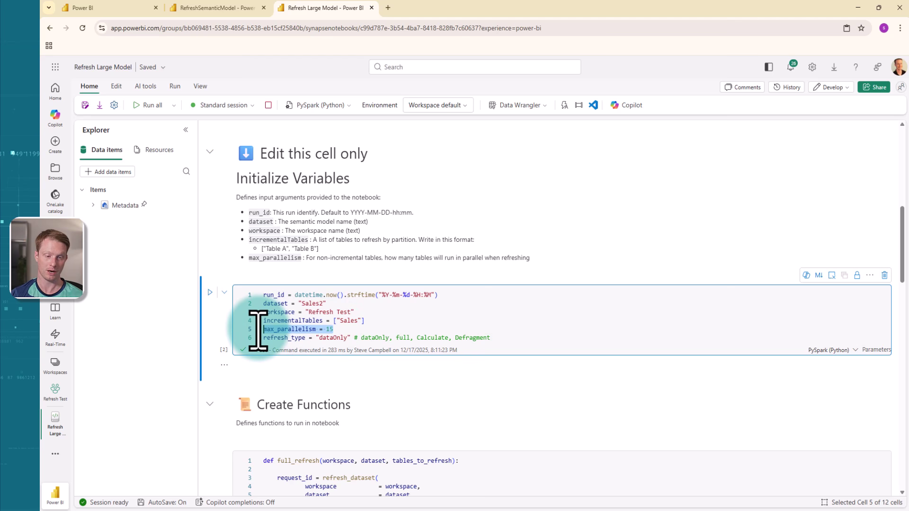
left_click(435, 325)
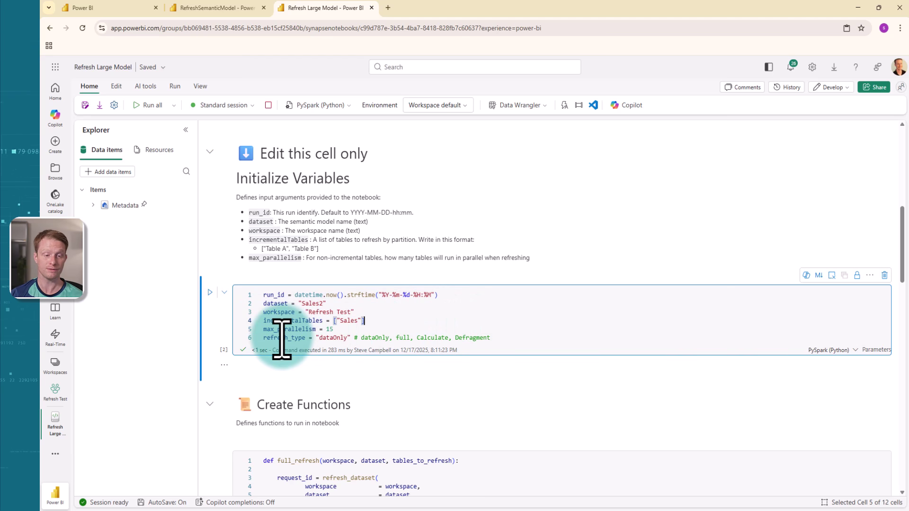
left_click(512, 336)
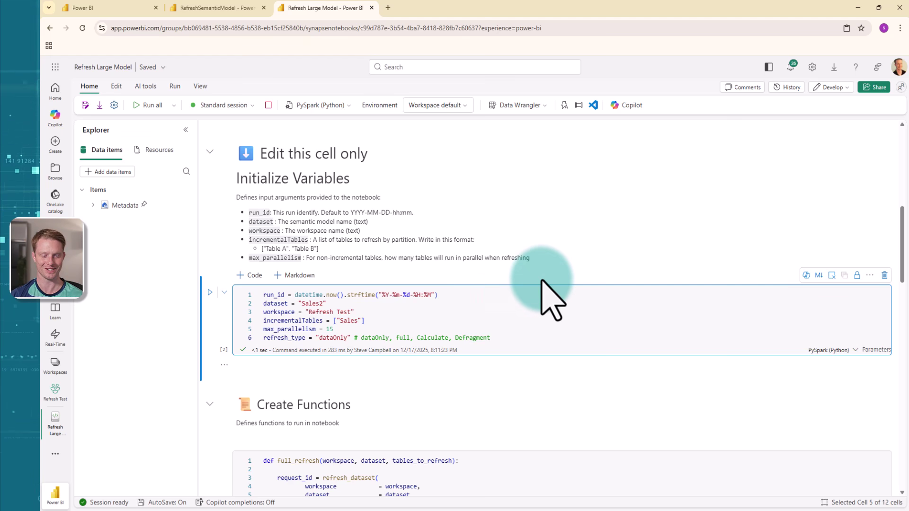
scroll(541, 281, "down", 3)
scroll(568, 213, "down", 1)
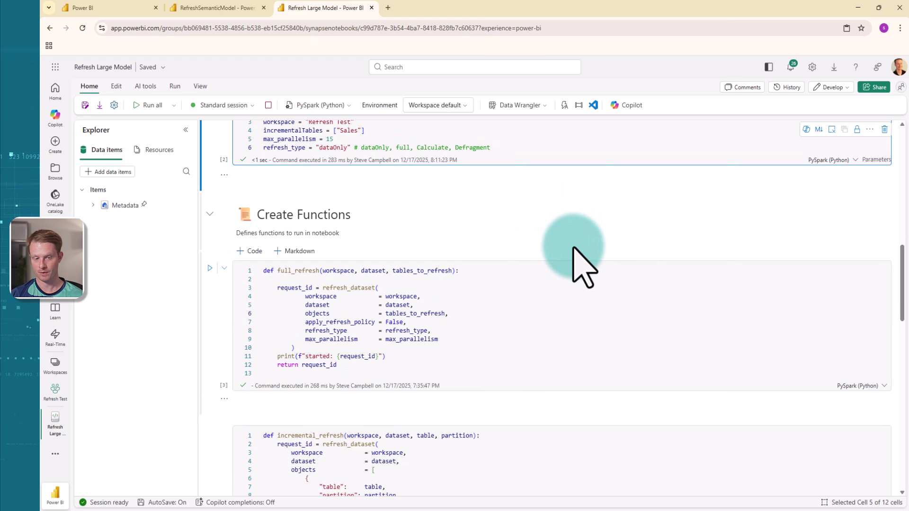
scroll(574, 248, "down", 1)
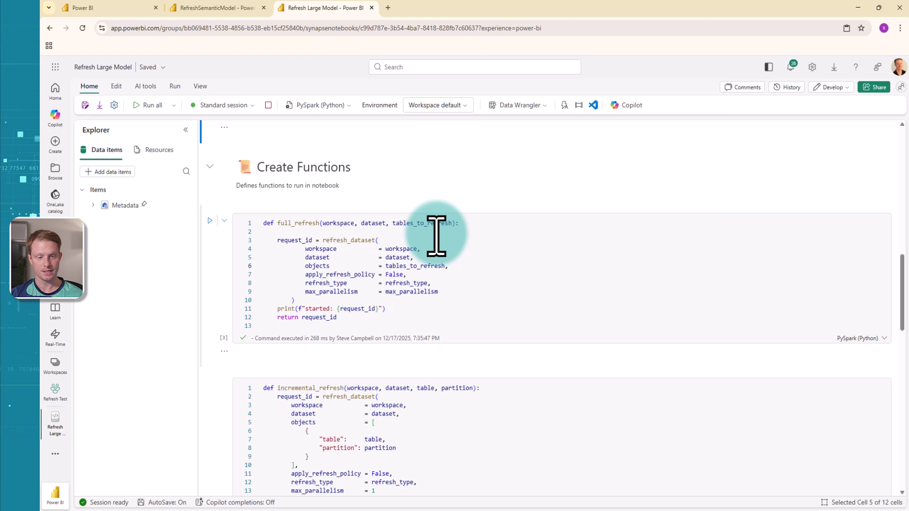
mouse_move(436, 235)
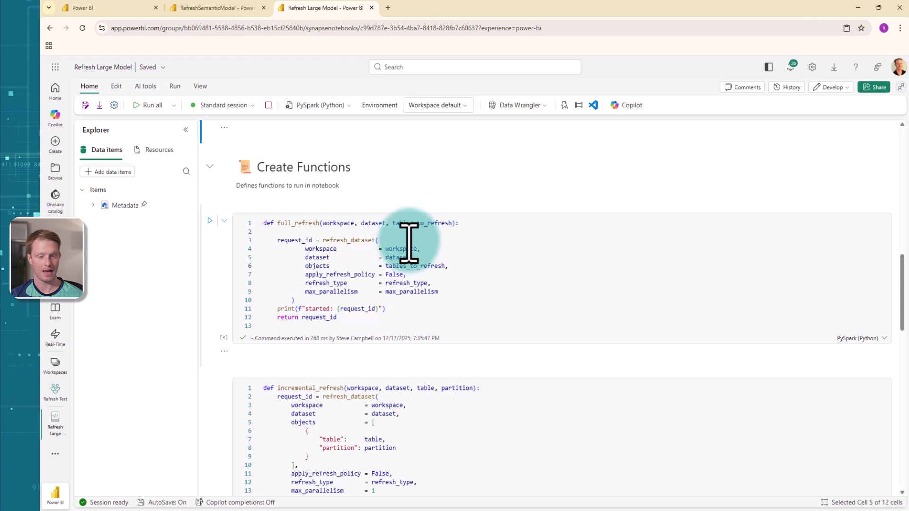
mouse_move(308, 268)
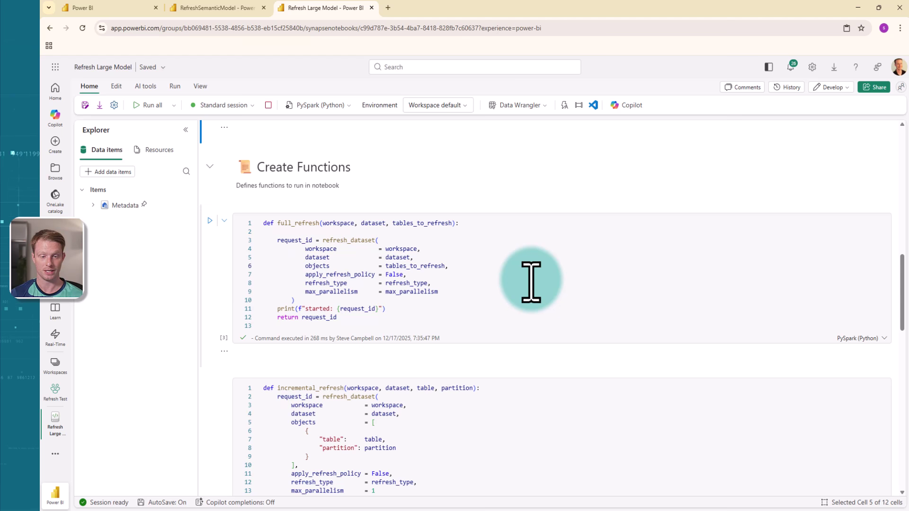
scroll(531, 279, "up", 2)
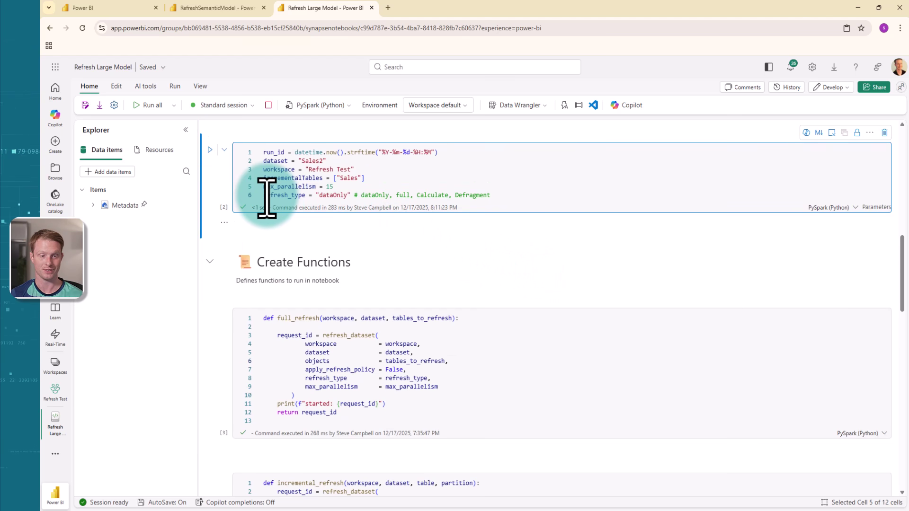
left_click_drag(266, 196, 450, 197)
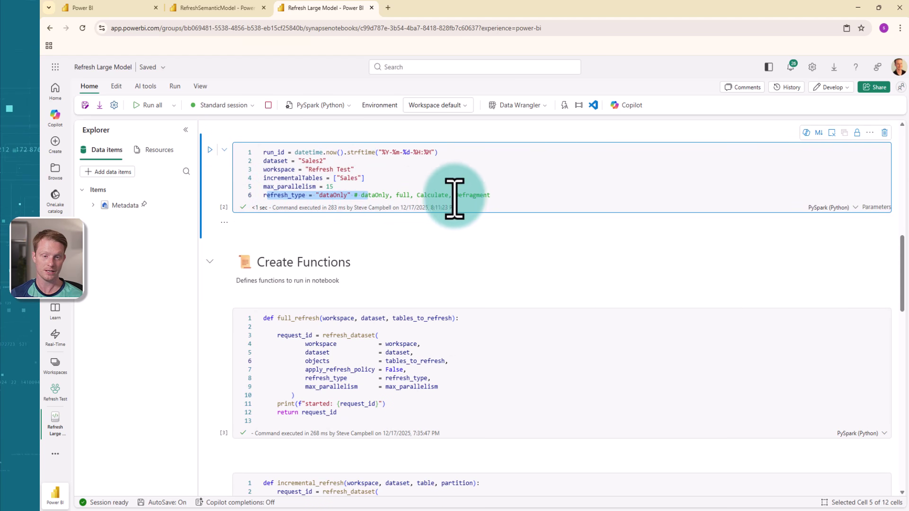
left_click(587, 197)
scroll(587, 197, "down", 1)
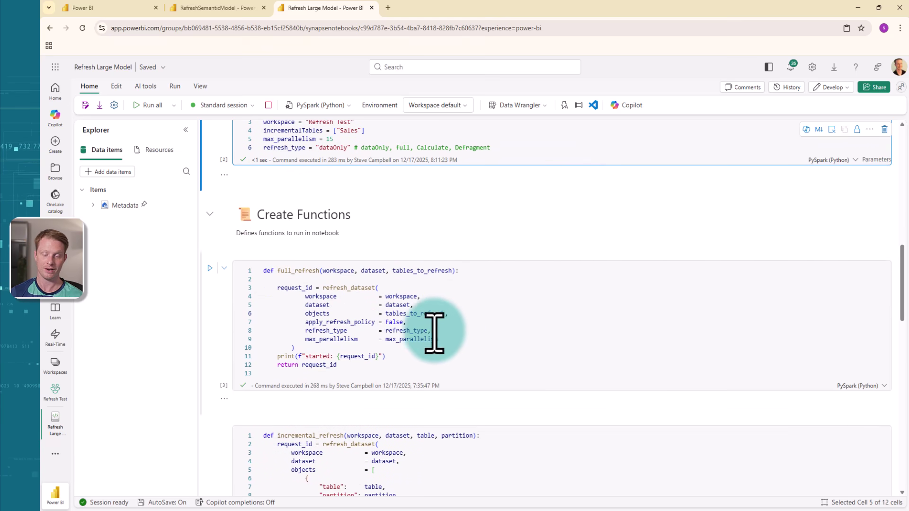
left_click(463, 345)
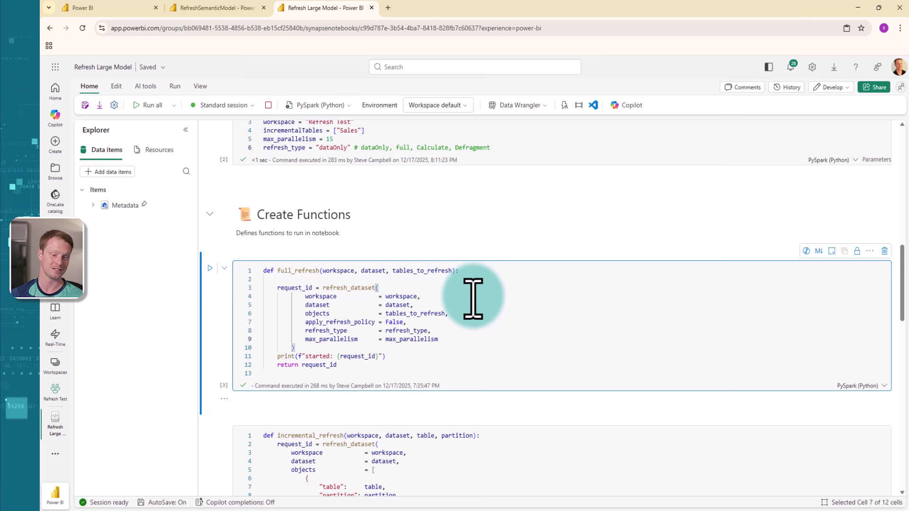
double_click(405, 314)
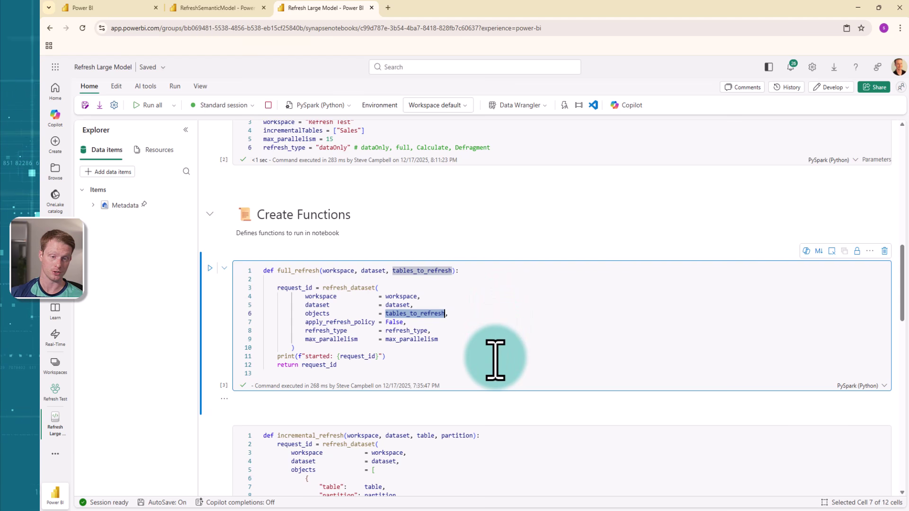
scroll(494, 360, "down", 1)
scroll(495, 360, "down", 1)
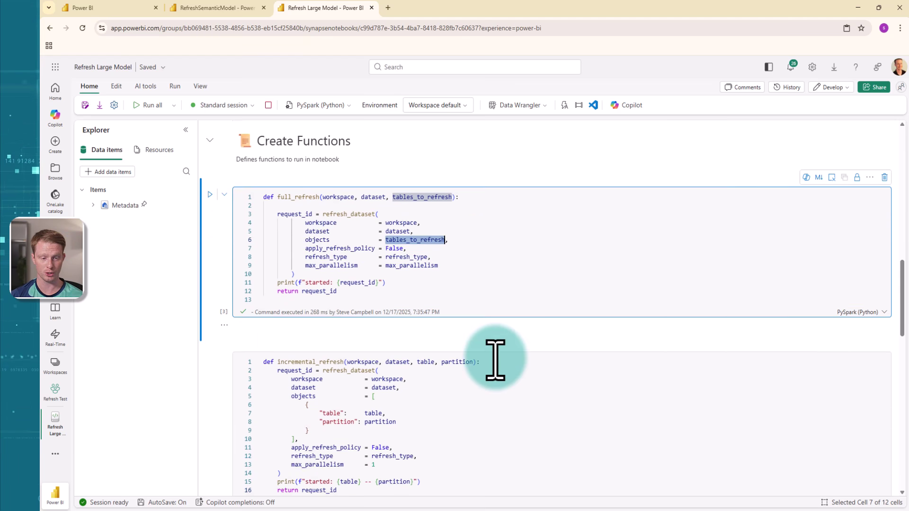
scroll(505, 380, "down", 1)
left_click(508, 381)
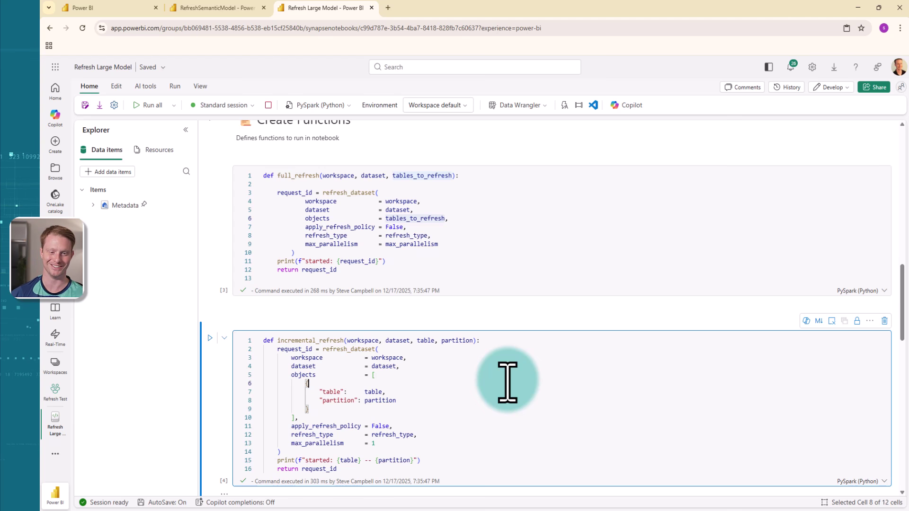
scroll(473, 350, "down", 1)
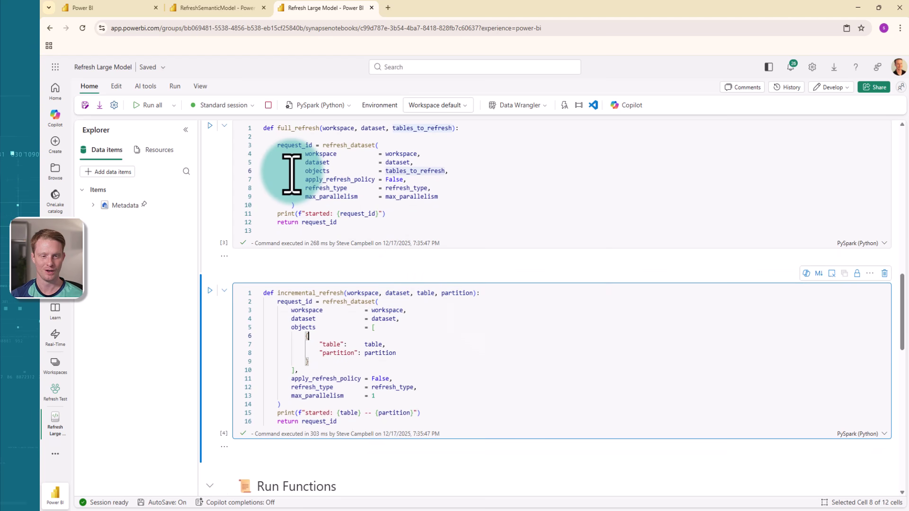
left_click_drag(291, 173, 458, 172)
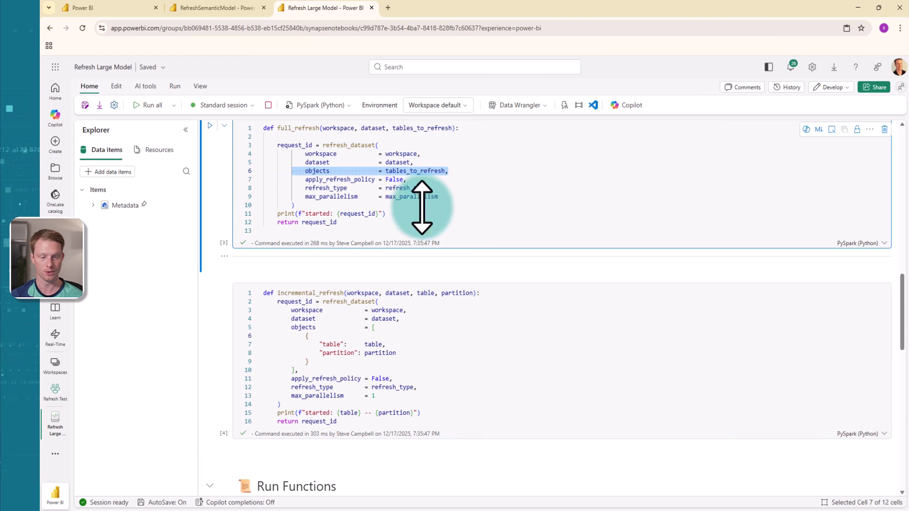
left_click(304, 325)
left_click_drag(303, 336, 334, 371)
left_click(385, 353)
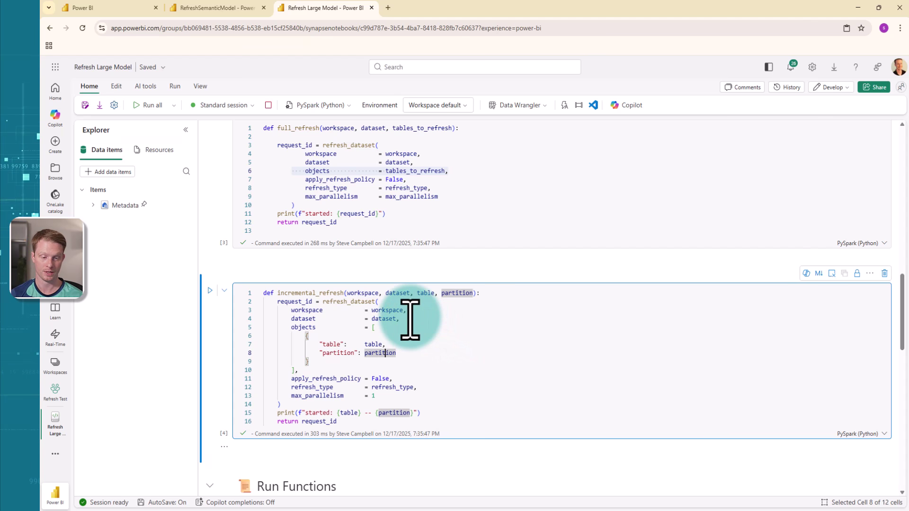
double_click(375, 395)
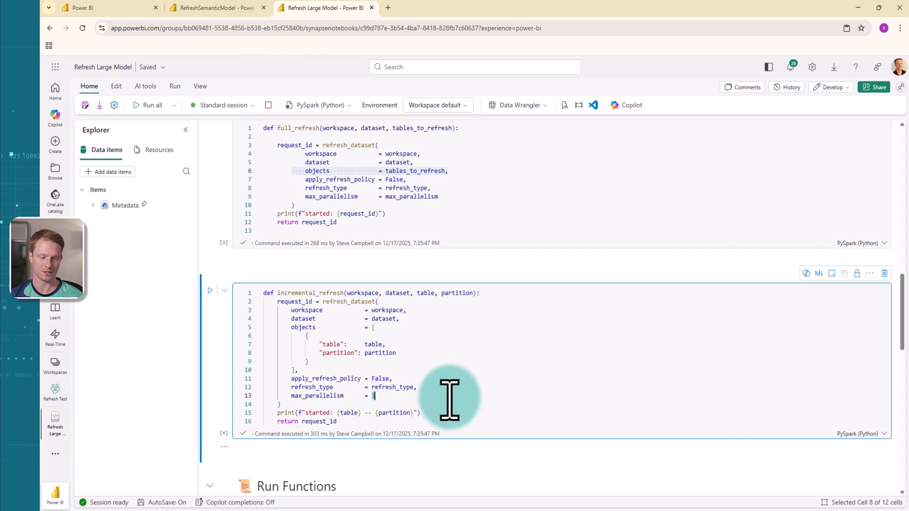
scroll(304, 274, "up", 1)
left_click(210, 172)
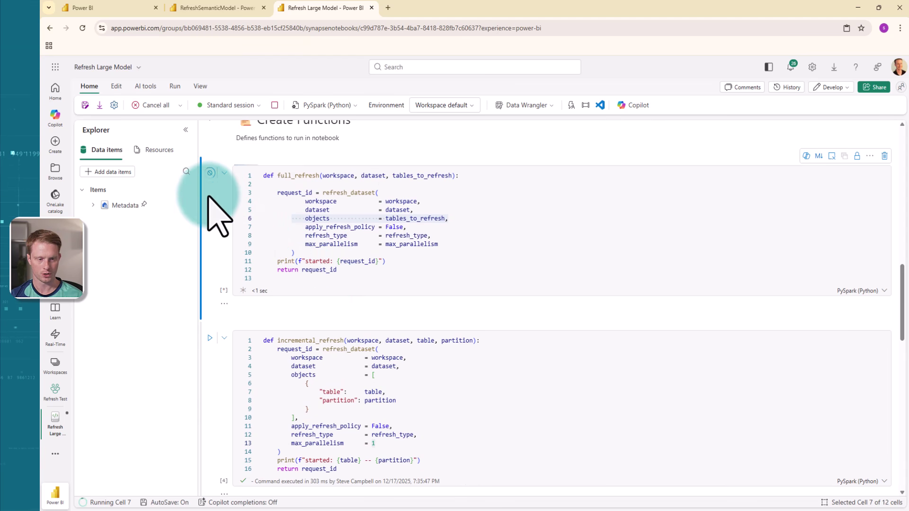
left_click(209, 338)
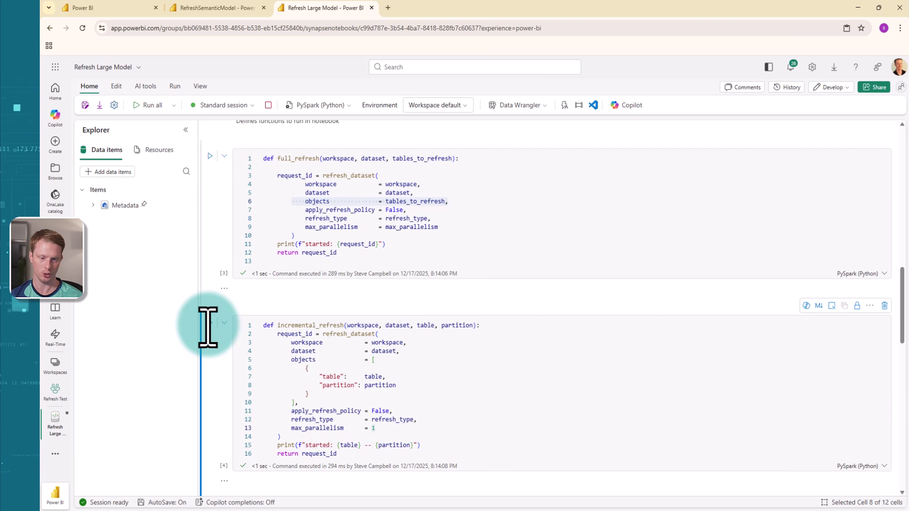
scroll(209, 327, "down", 4)
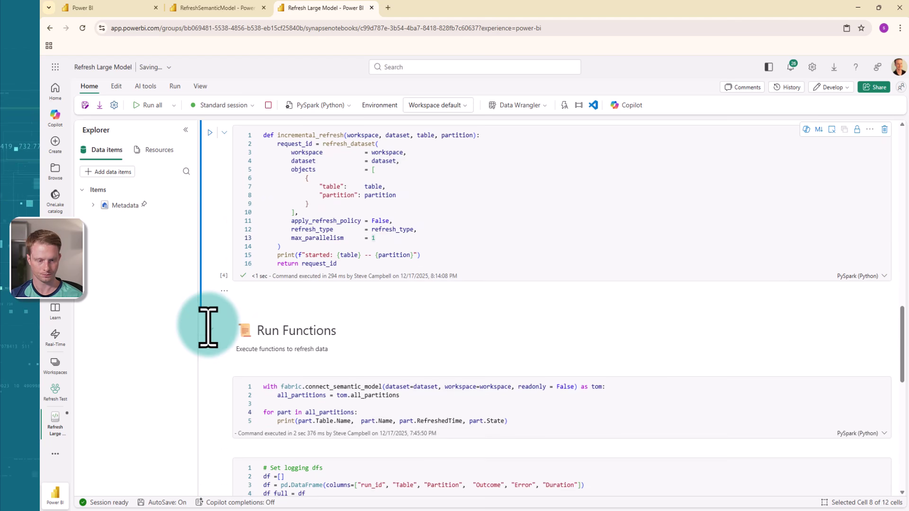
scroll(403, 282, "down", 3)
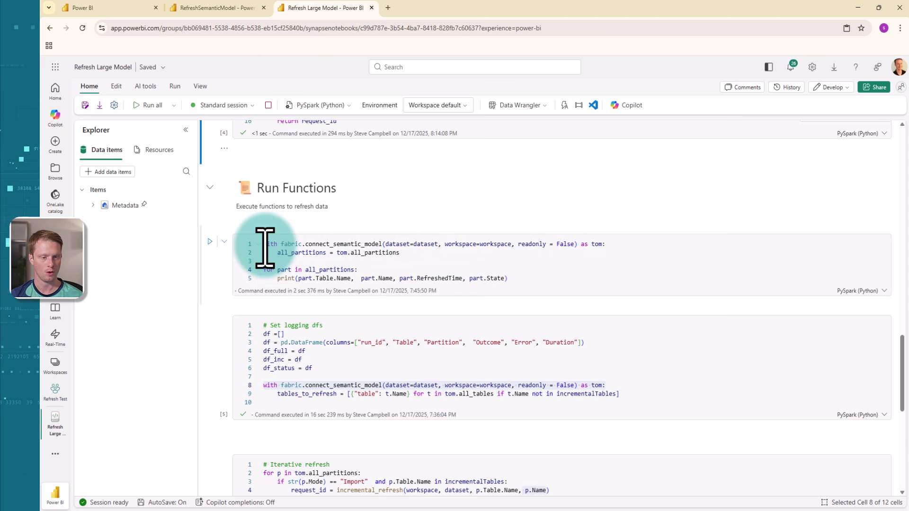
scroll(393, 265, "up", 10)
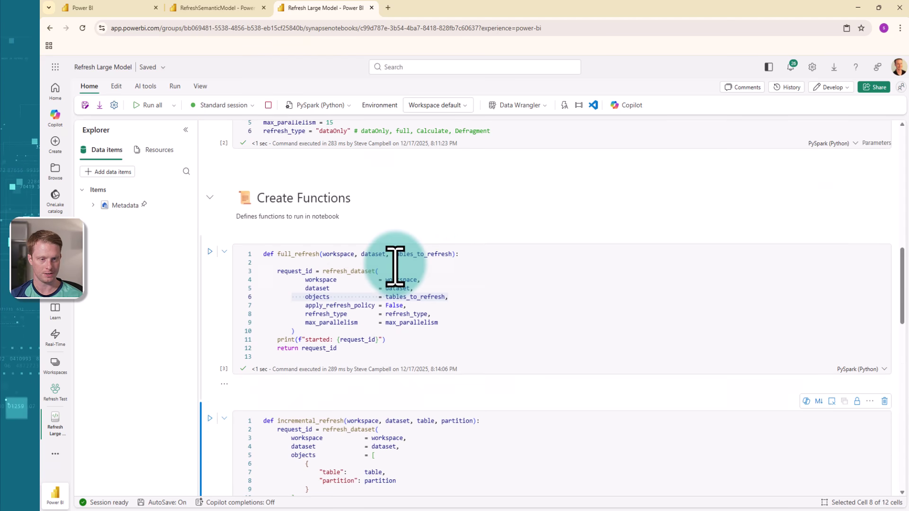
scroll(393, 264, "up", 9)
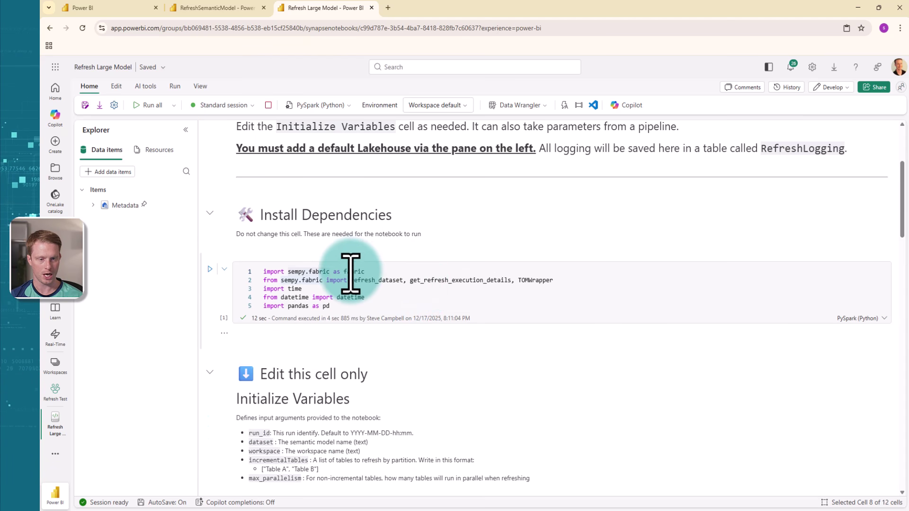
left_click(350, 274)
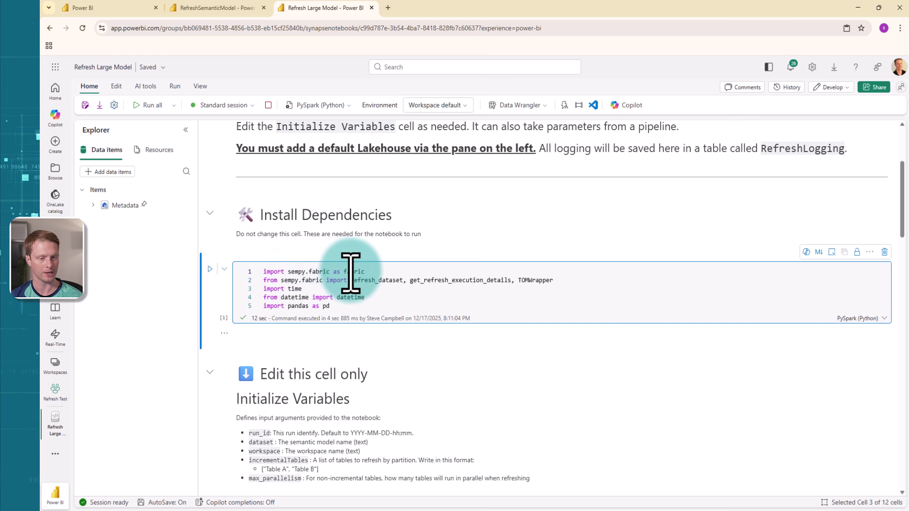
left_click(328, 272)
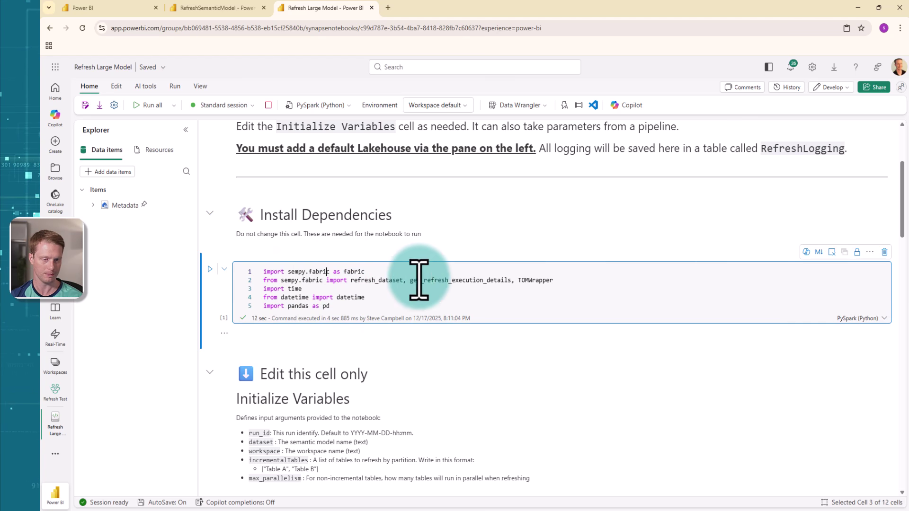
scroll(478, 283, "down", 15)
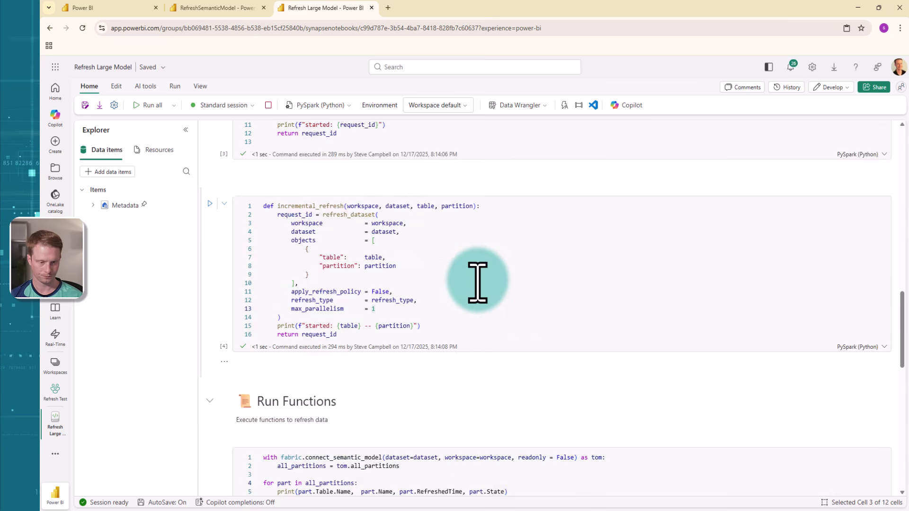
scroll(477, 282, "down", 5)
left_click_drag(315, 244, 370, 245)
double_click(370, 245)
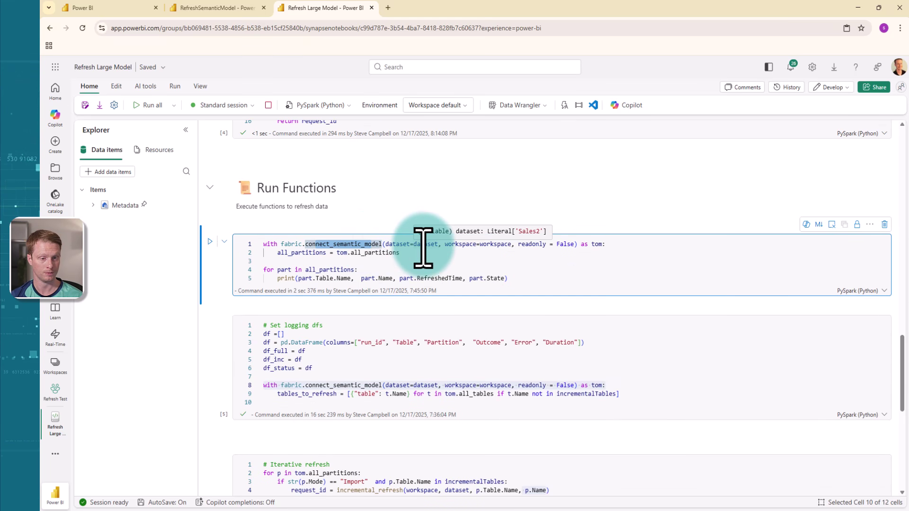
double_click(621, 245)
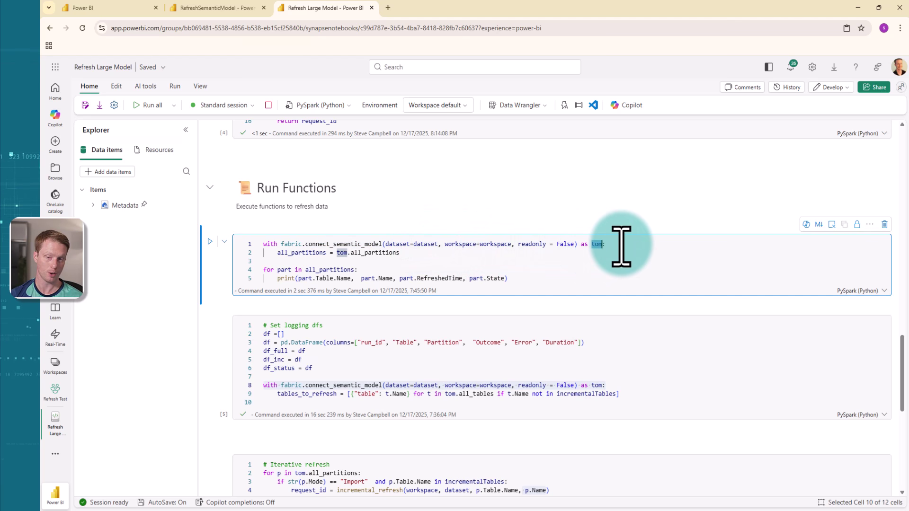
left_click_drag(621, 244, 229, 246)
double_click(417, 245)
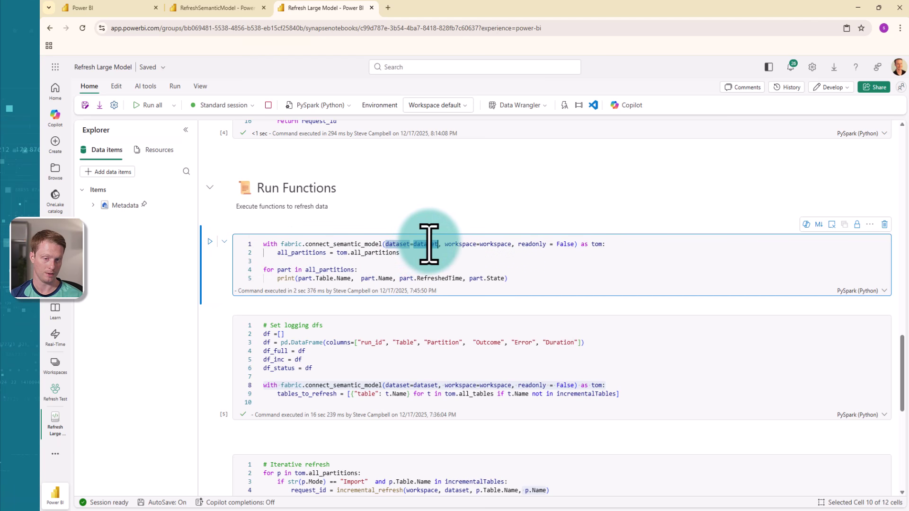
left_click(495, 244)
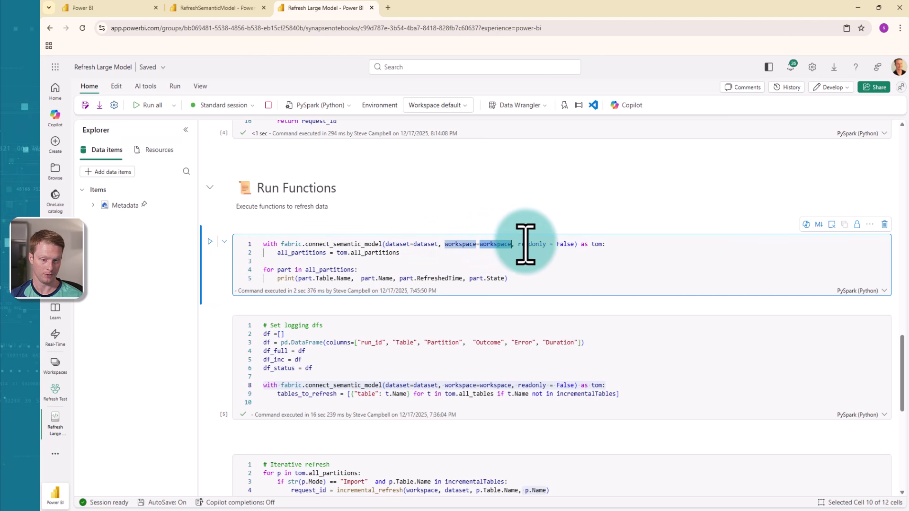
double_click(563, 244)
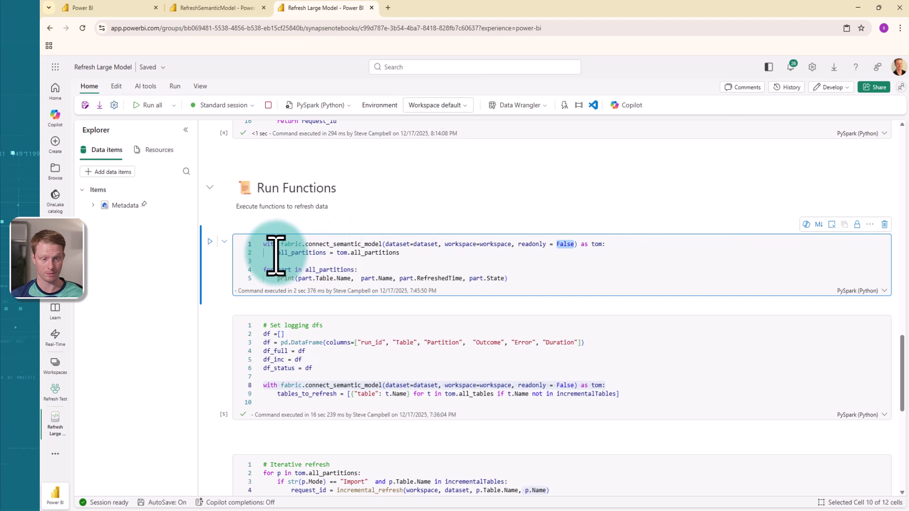
left_click_drag(277, 253, 326, 253)
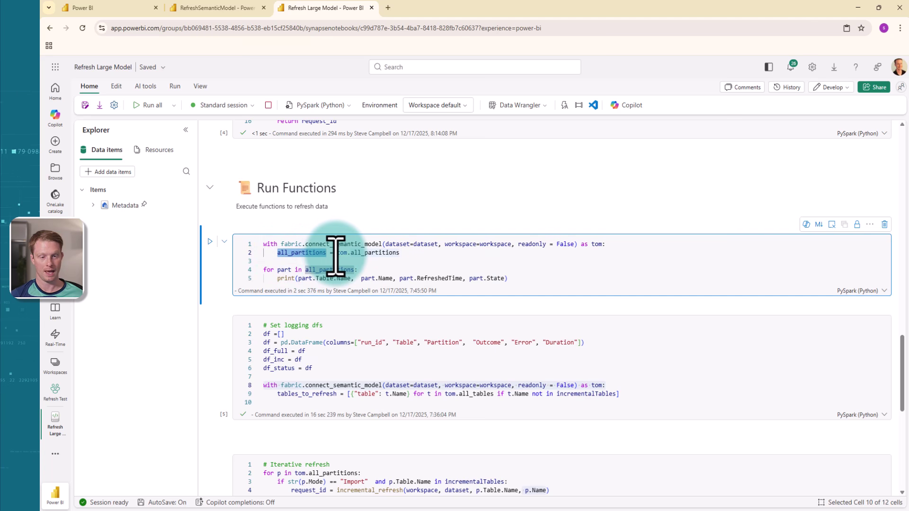
left_click_drag(336, 254, 357, 256)
double_click(596, 244)
left_click_drag(349, 254, 414, 251)
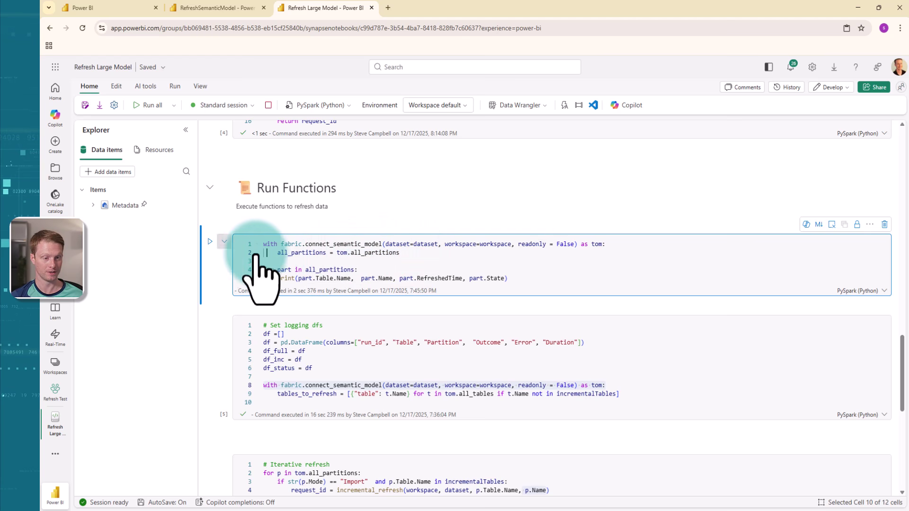
Run the partition-listing cell, which prints Table, Name, RefreshedTime and State
left_click(210, 242)
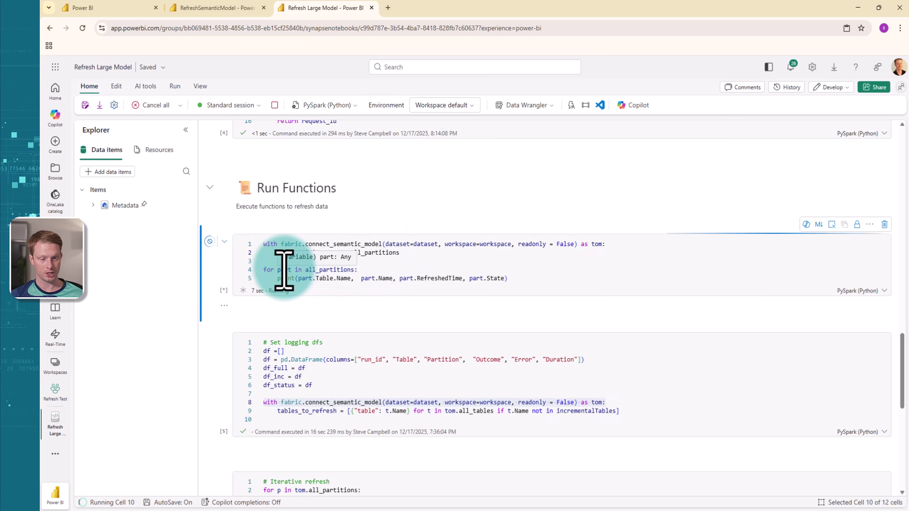
left_click(341, 283)
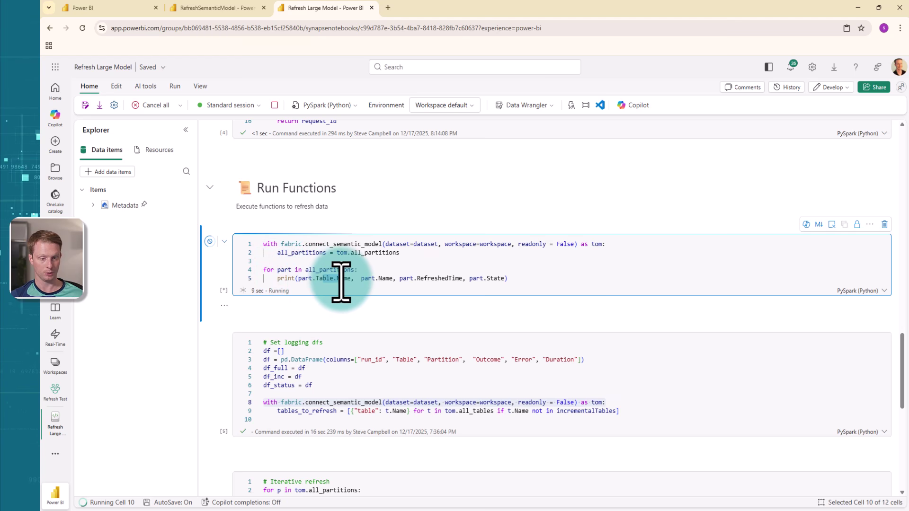
left_click(386, 279)
left_click(439, 279)
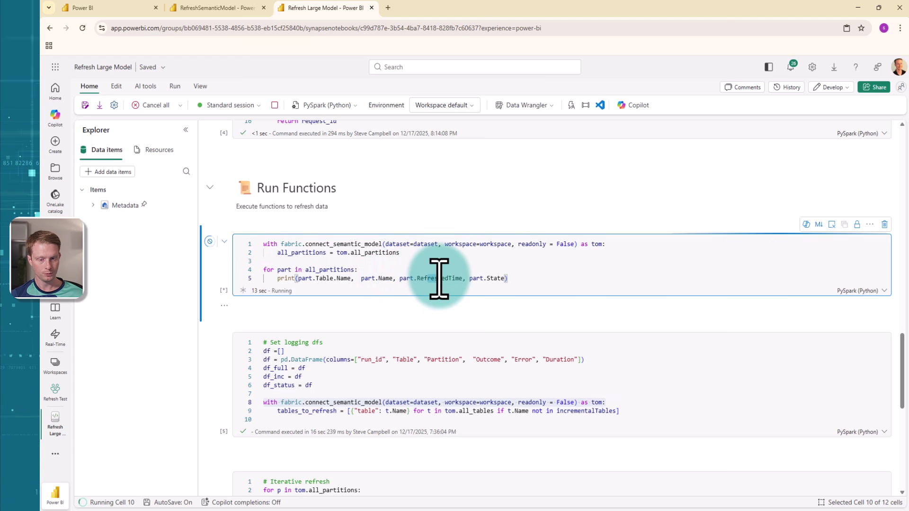
left_click(496, 279)
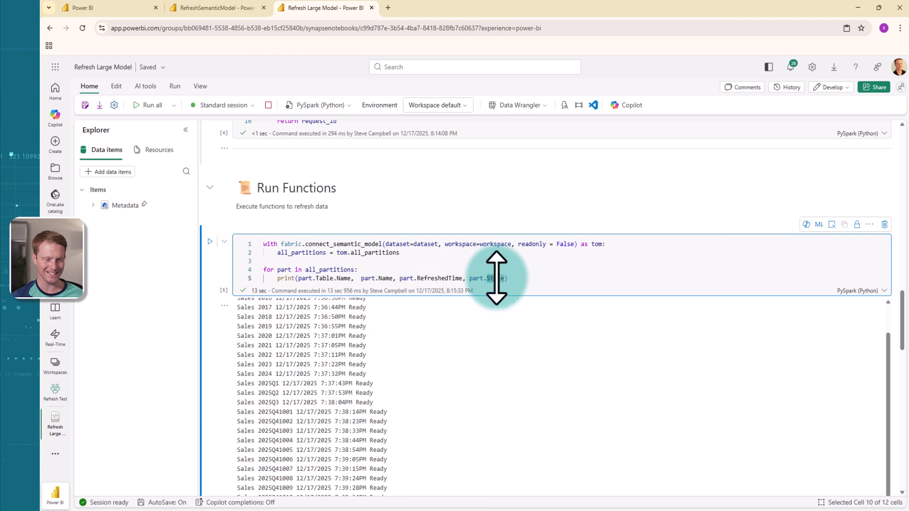
Review the Sales 2018 partition's refresh date and Ready state
scroll(496, 278, "down", 2)
scroll(252, 223, "up", 1)
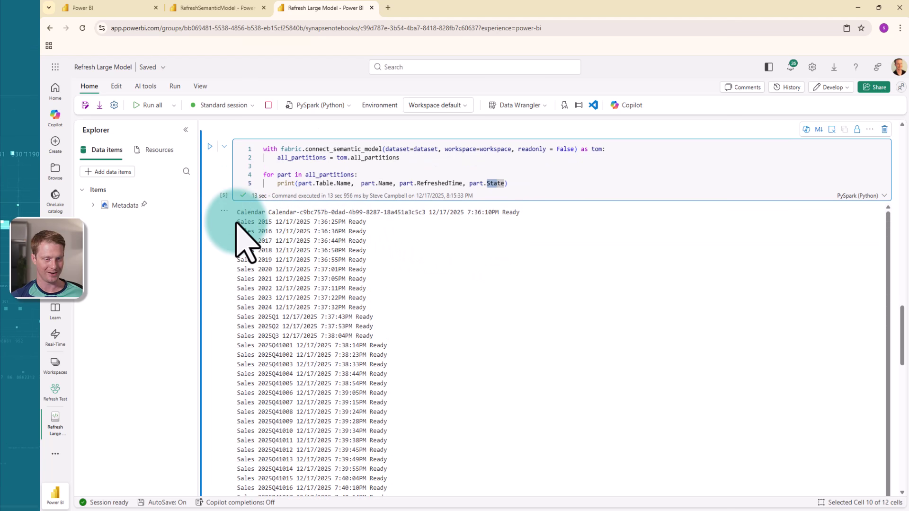
scroll(249, 225, "down", 1)
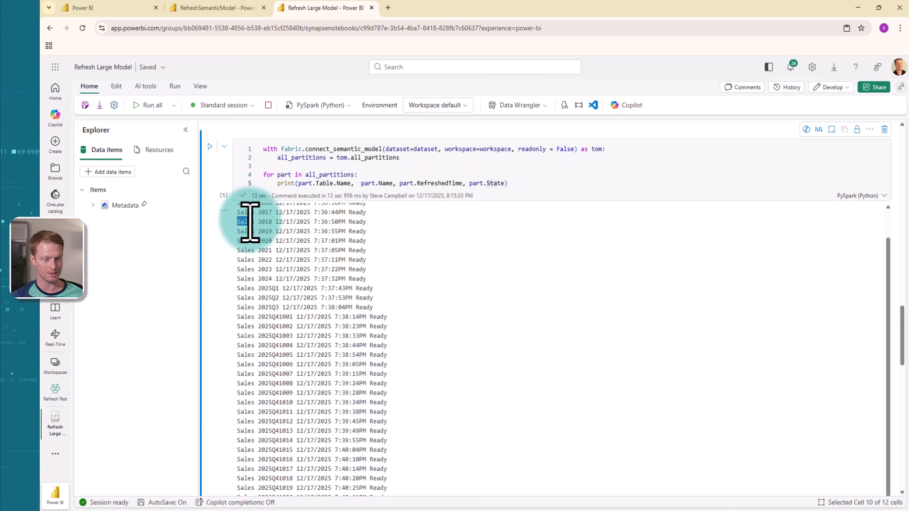
double_click(263, 221)
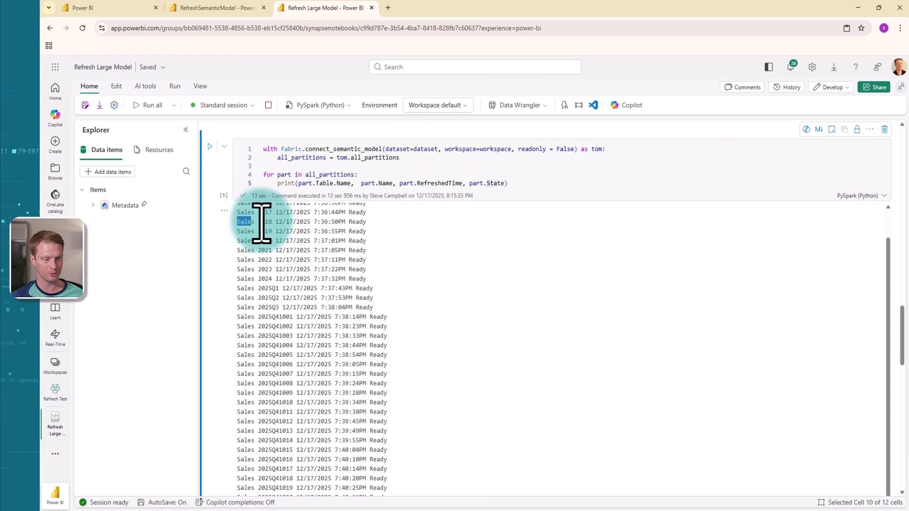
left_click_drag(275, 222, 342, 223)
double_click(358, 222)
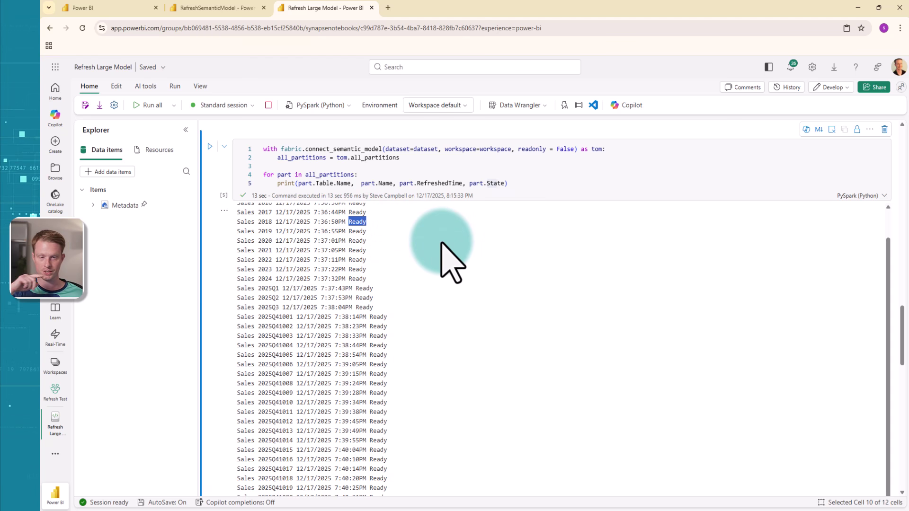
Highlight the daily 2025Q4 Sales partitions last refreshed on 11/5/2025
scroll(441, 243, "down", 8)
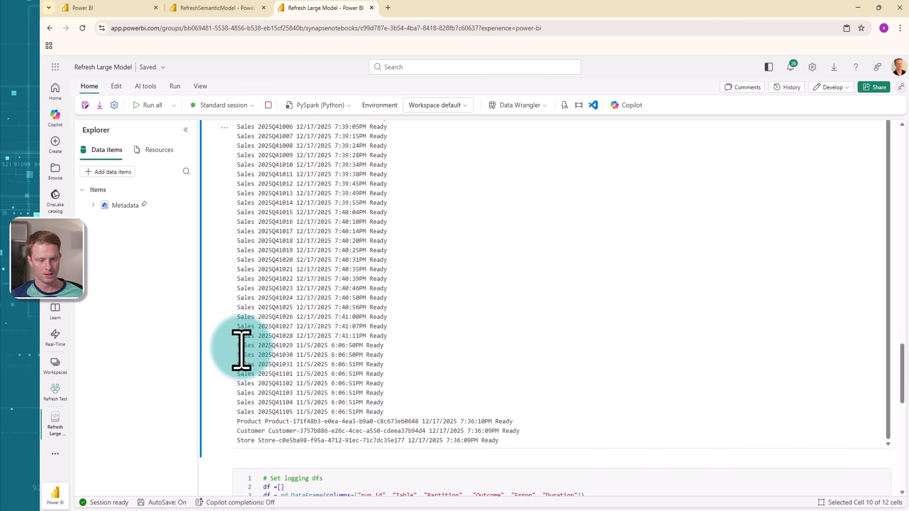
left_click_drag(239, 345, 391, 345)
left_click(308, 332)
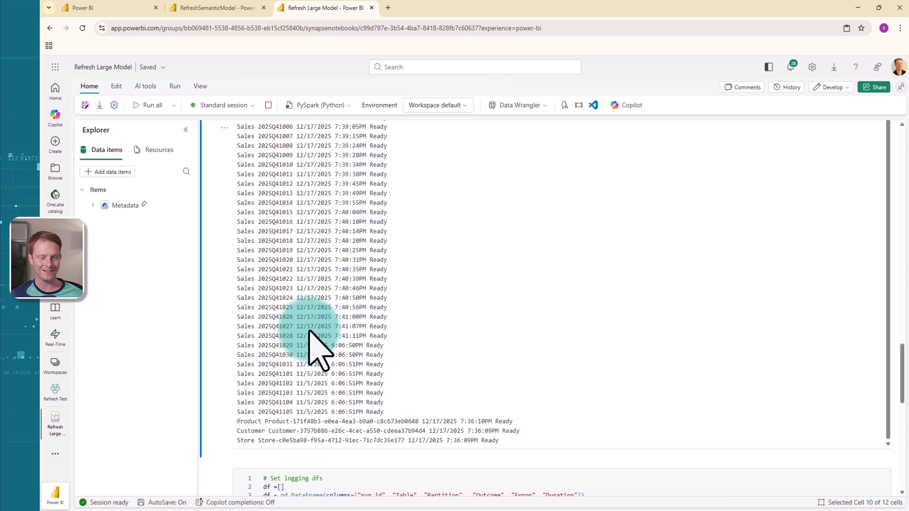
left_click_drag(390, 336, 246, 326)
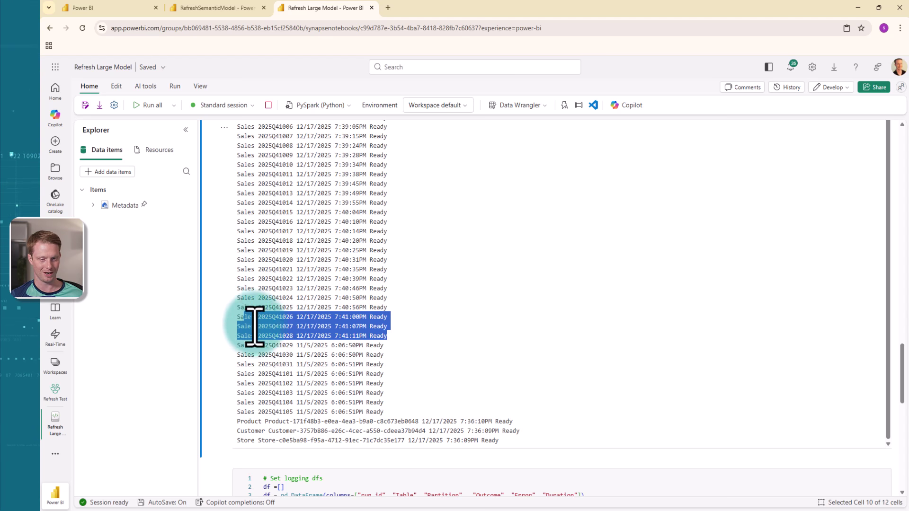
left_click_drag(385, 384, 247, 347)
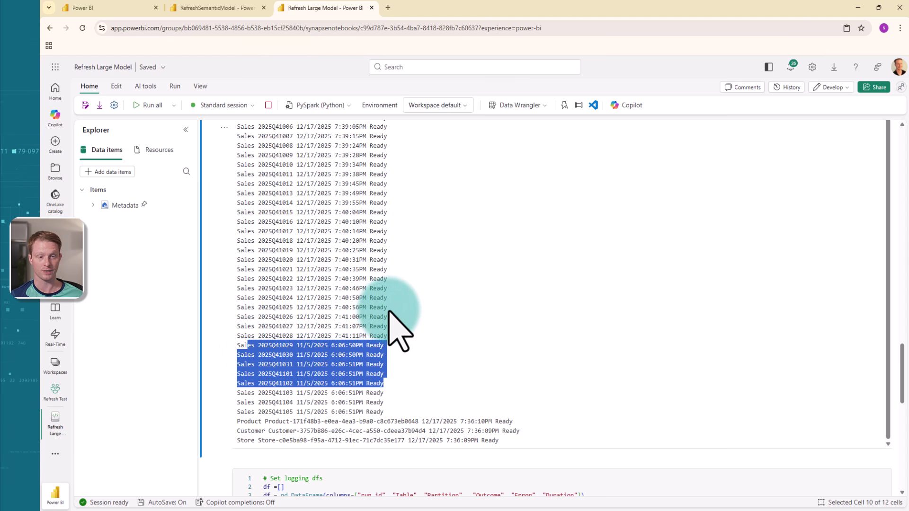
scroll(398, 331, "down", 2)
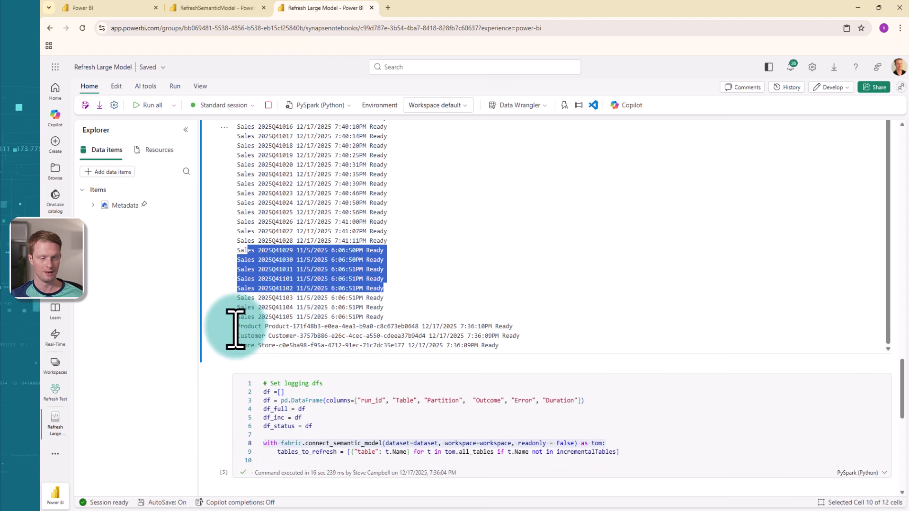
left_click_drag(235, 329, 418, 327)
left_click(285, 327)
Return to the partition-listing code and scroll down past its output
scroll(432, 334, "up", 8)
left_click(529, 233)
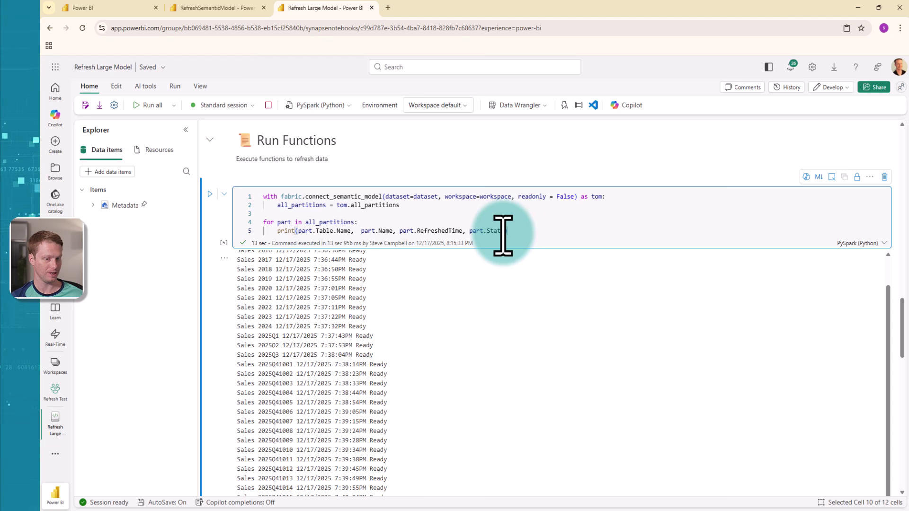
scroll(502, 235, "down", 3)
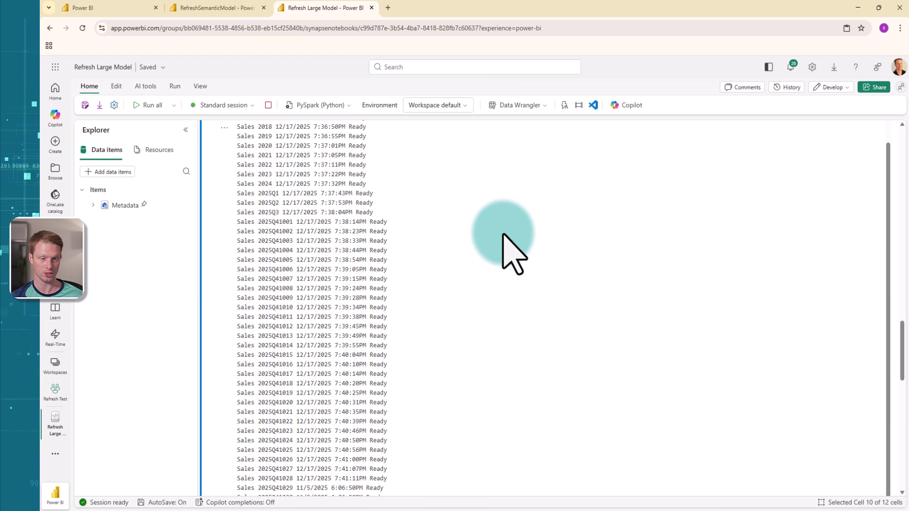
scroll(705, 284, "down", 5)
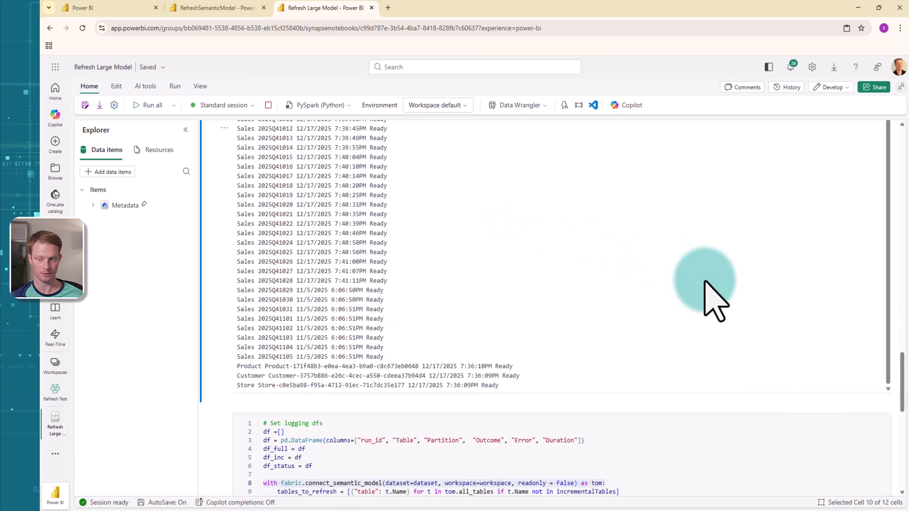
scroll(705, 282, "down", 3)
Run the Set logging dfs cell and scroll to the running Iterative refresh cell
scroll(704, 282, "down", 1)
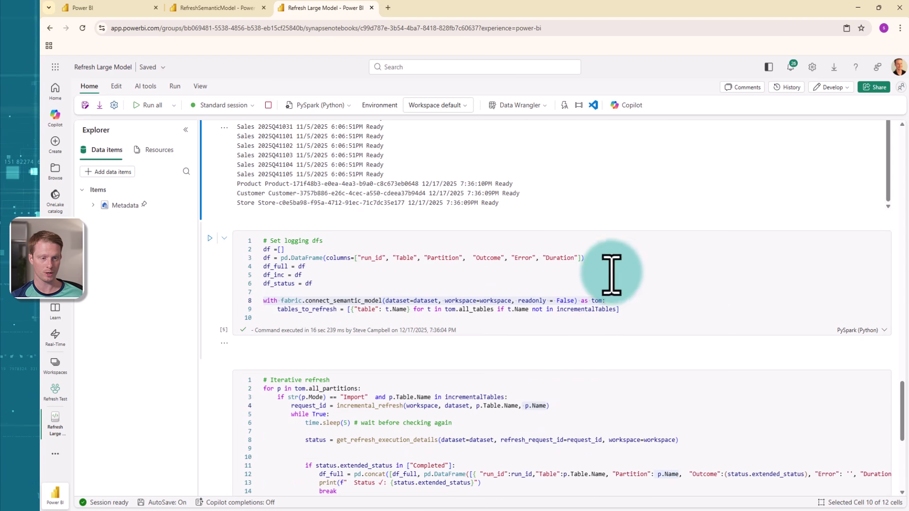
left_click(211, 238)
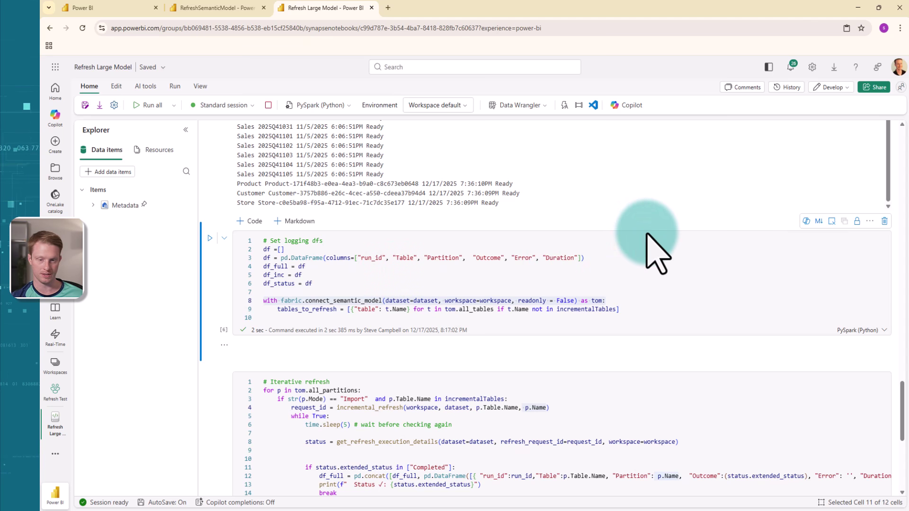
scroll(649, 264, "down", 4)
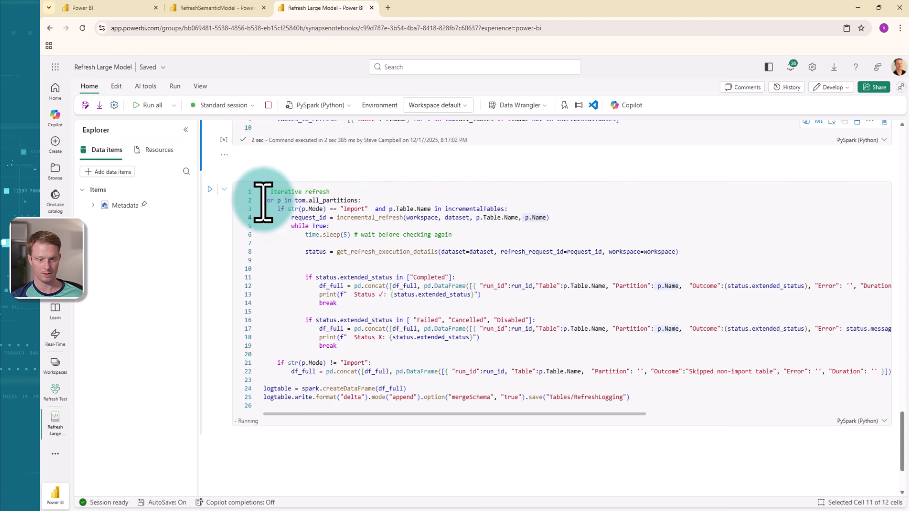
left_click_drag(361, 199, 259, 203)
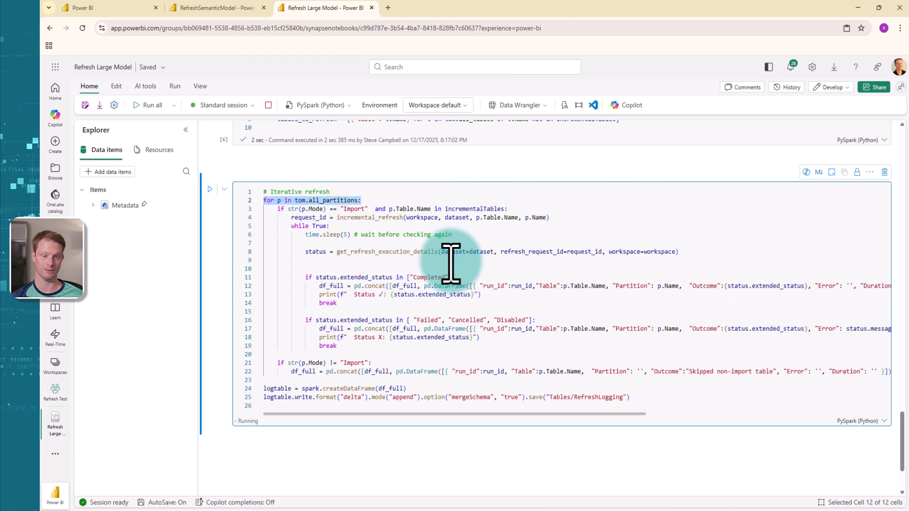
scroll(450, 263, "up", 7)
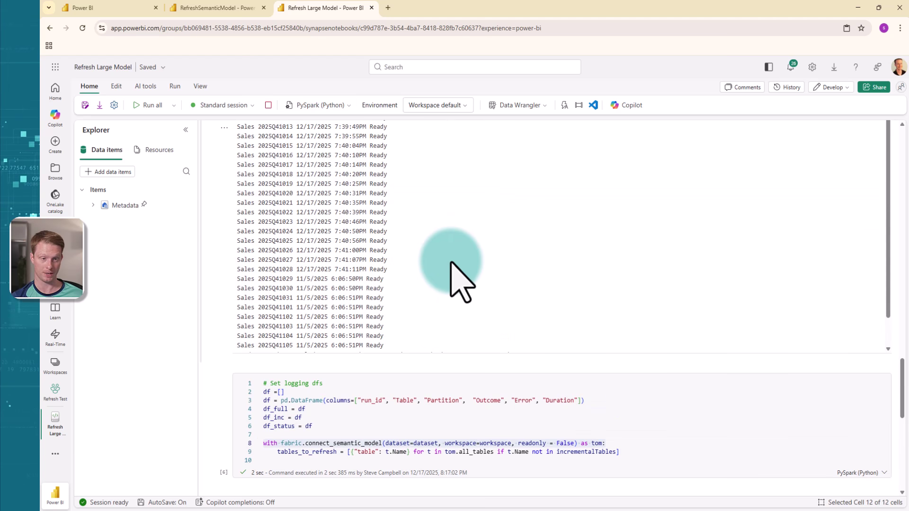
scroll(451, 263, "down", 7)
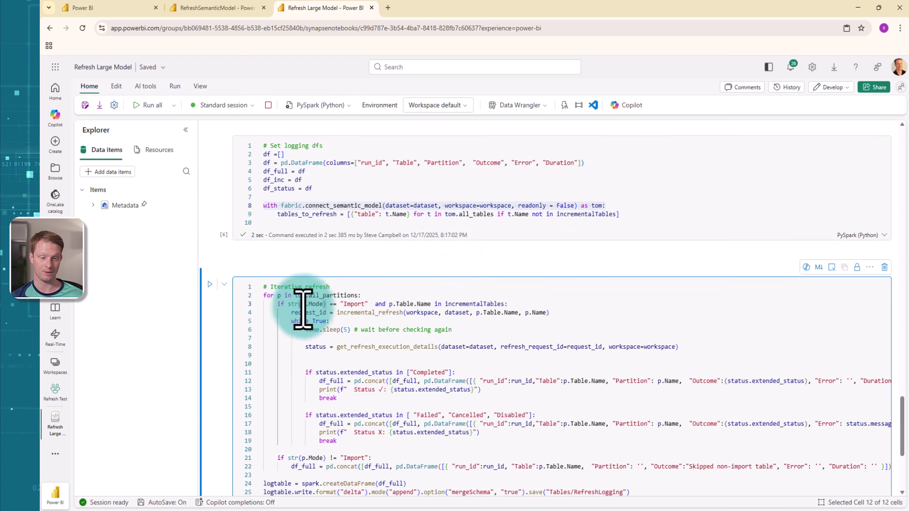
left_click_drag(302, 304, 312, 304)
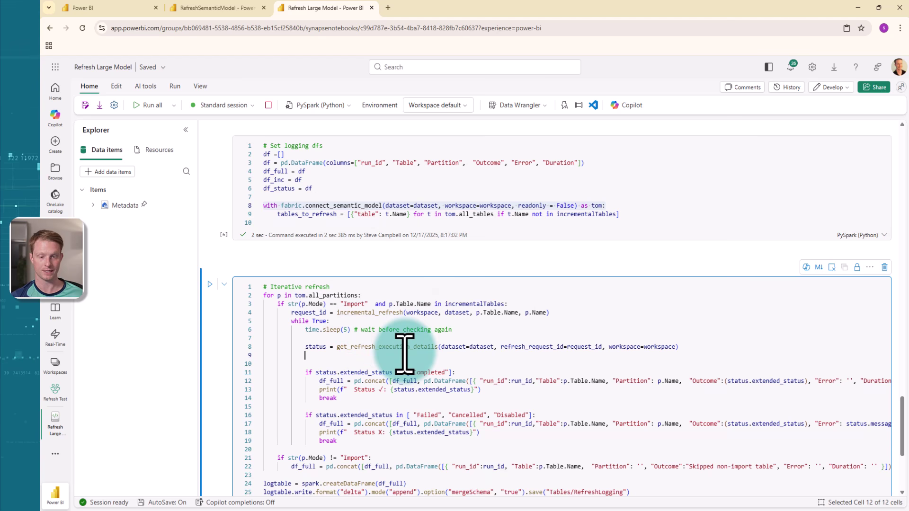
scroll(572, 386, "up", 8)
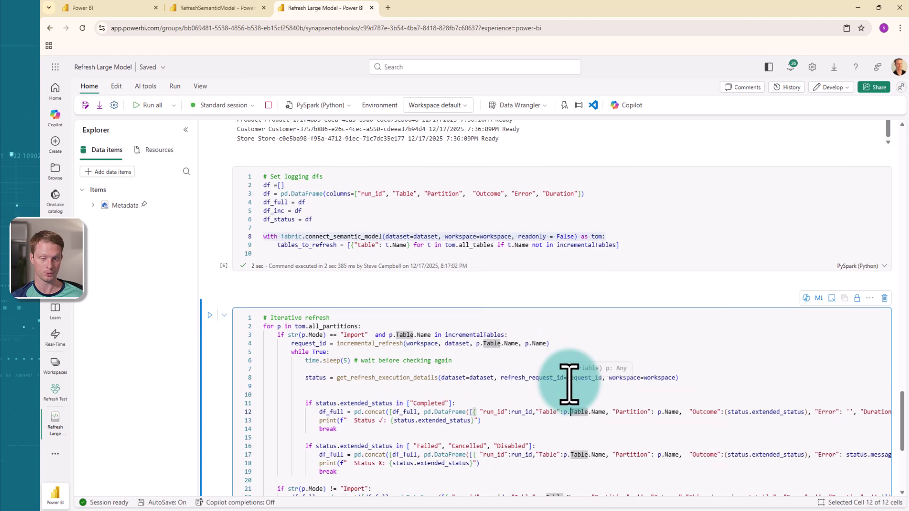
scroll(579, 402, "up", 10)
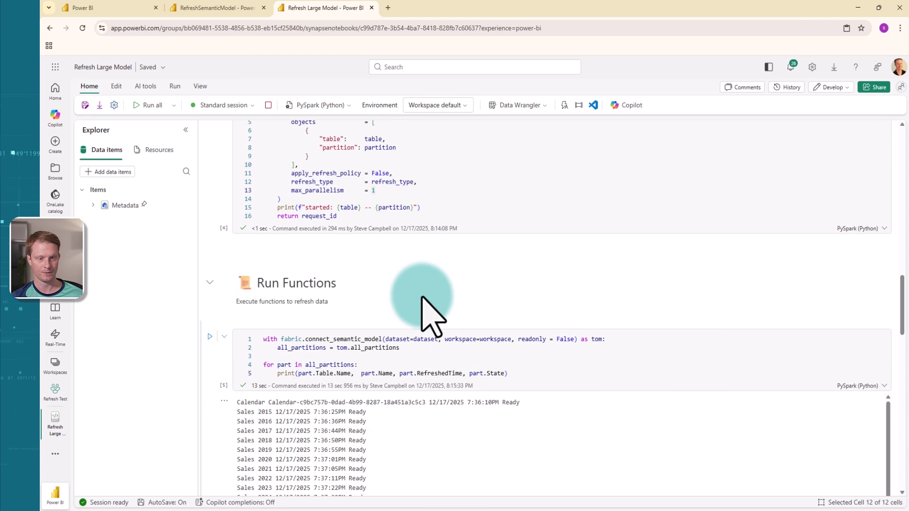
scroll(422, 298, "up", 10)
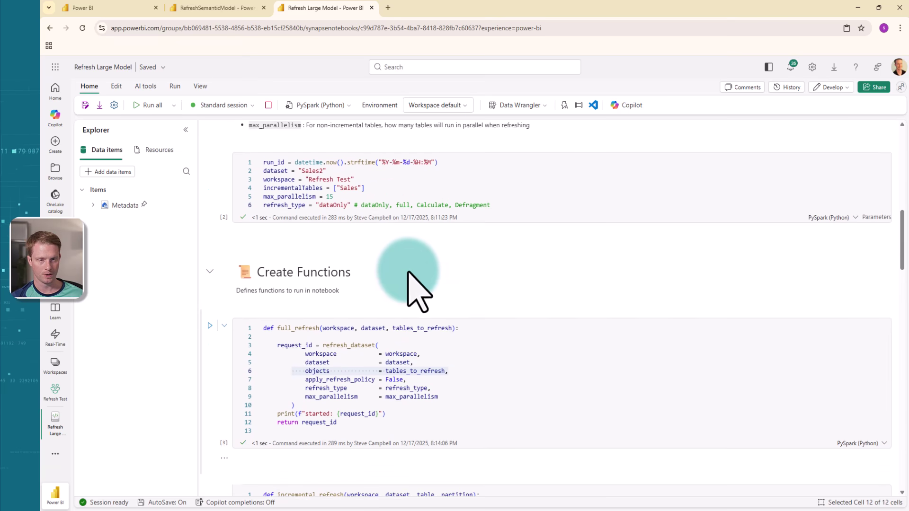
left_click(300, 209)
left_click_drag(262, 209, 354, 208)
double_click(354, 209)
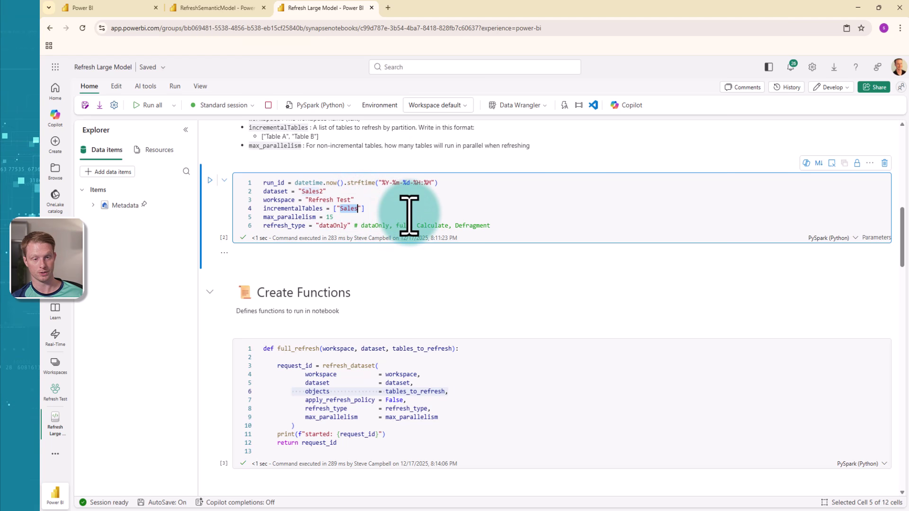
double_click(300, 209)
scroll(350, 197, "down", 1)
scroll(363, 192, "down", 4)
scroll(364, 192, "up", 3)
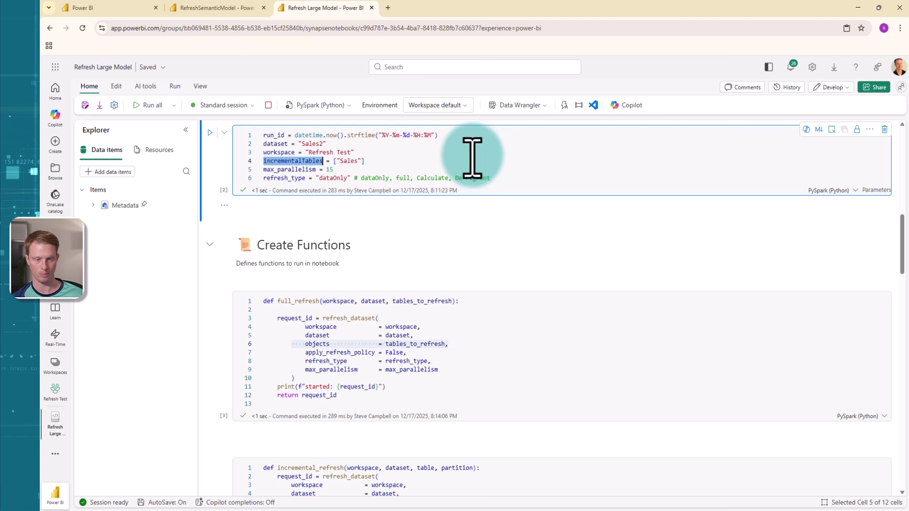
scroll(548, 152, "down", 10)
scroll(547, 152, "down", 7)
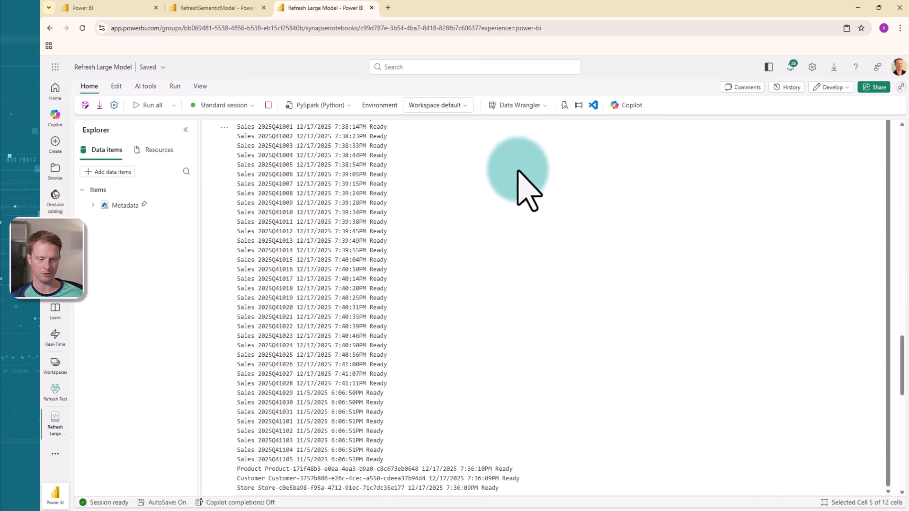
scroll(243, 325, "up", 3)
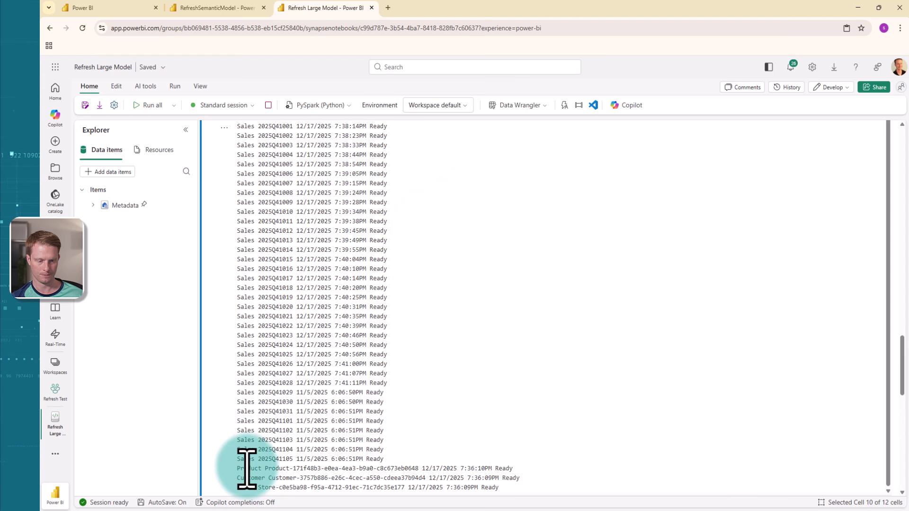
scroll(288, 459, "down", 6)
scroll(294, 477, "down", 5)
scroll(289, 458, "up", 3)
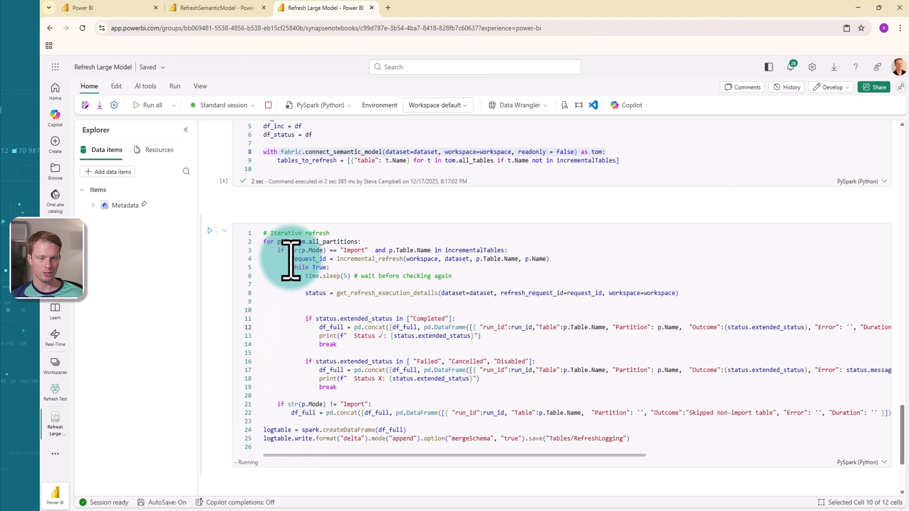
left_click(326, 259)
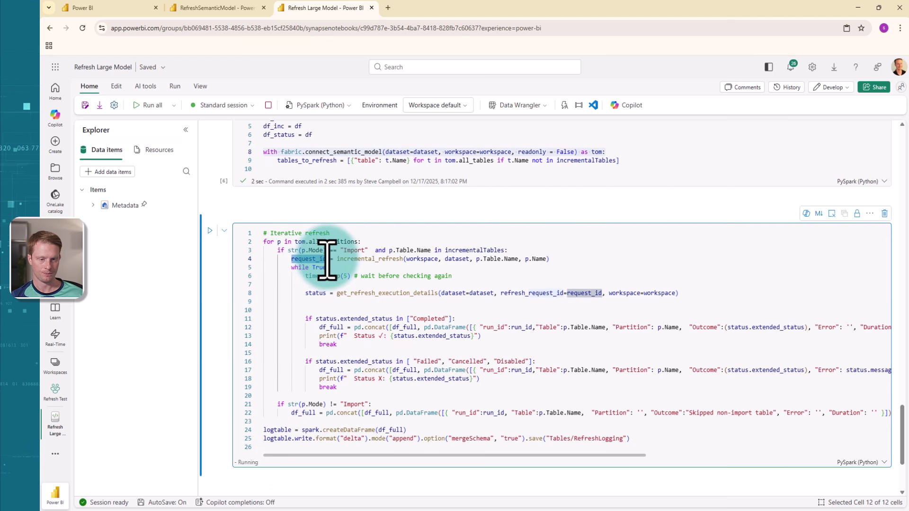
left_click_drag(337, 259, 550, 259)
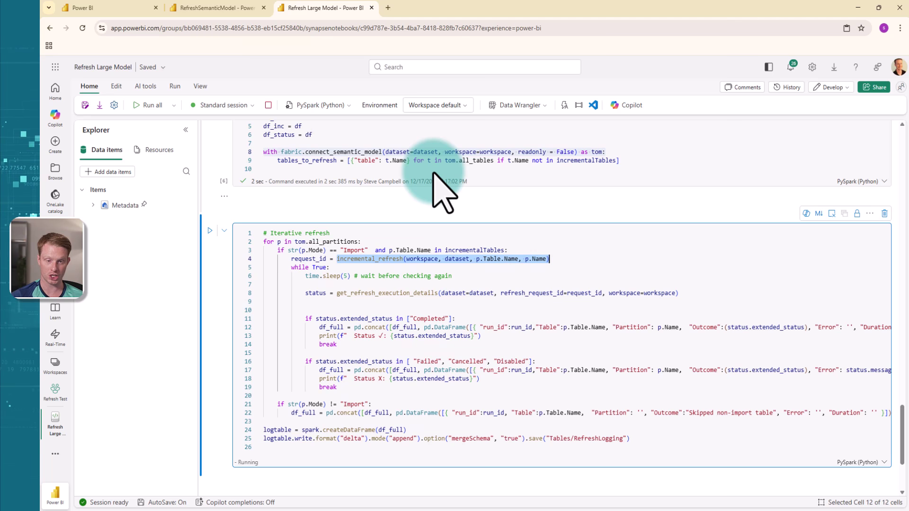
double_click(383, 259)
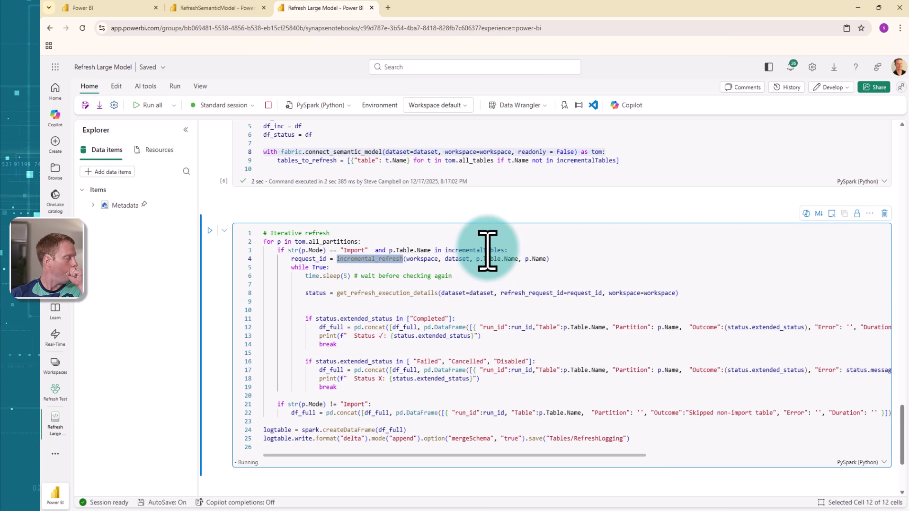
left_click(324, 241)
double_click(312, 258)
mouse_move(389, 259)
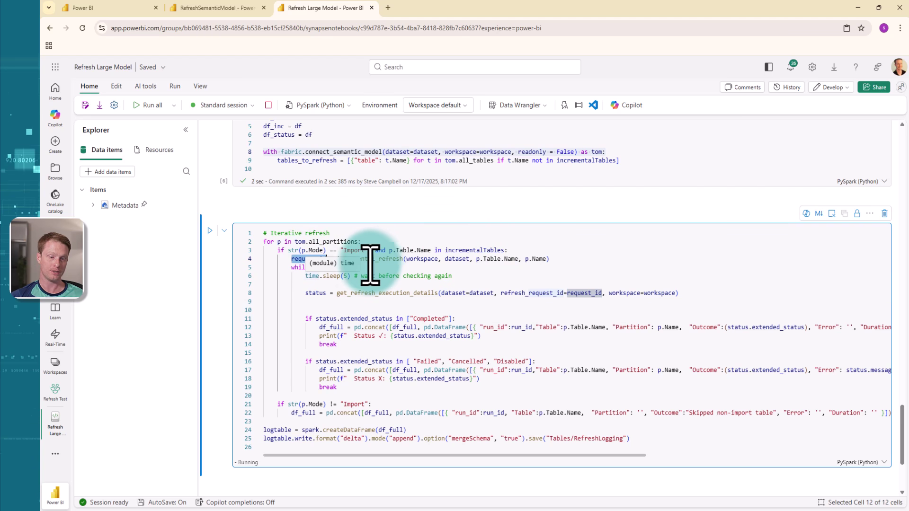
left_click_drag(303, 275, 352, 276)
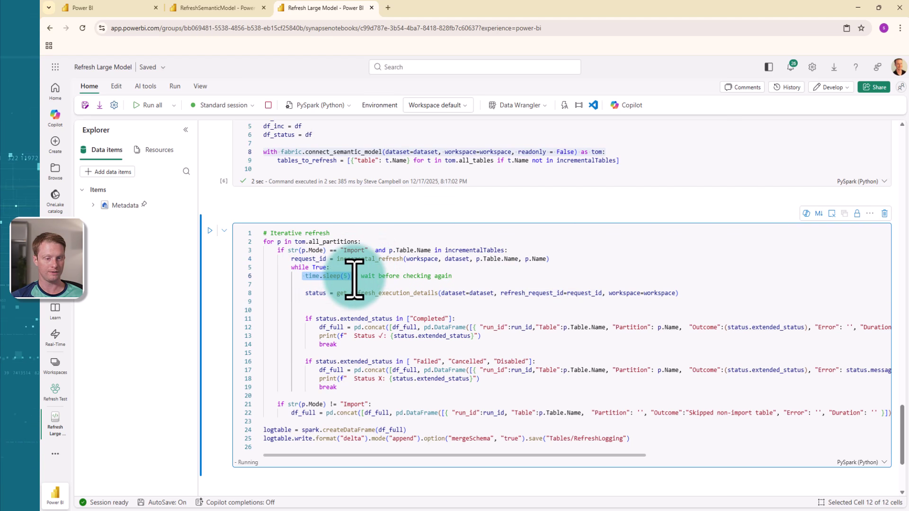
left_click(300, 293)
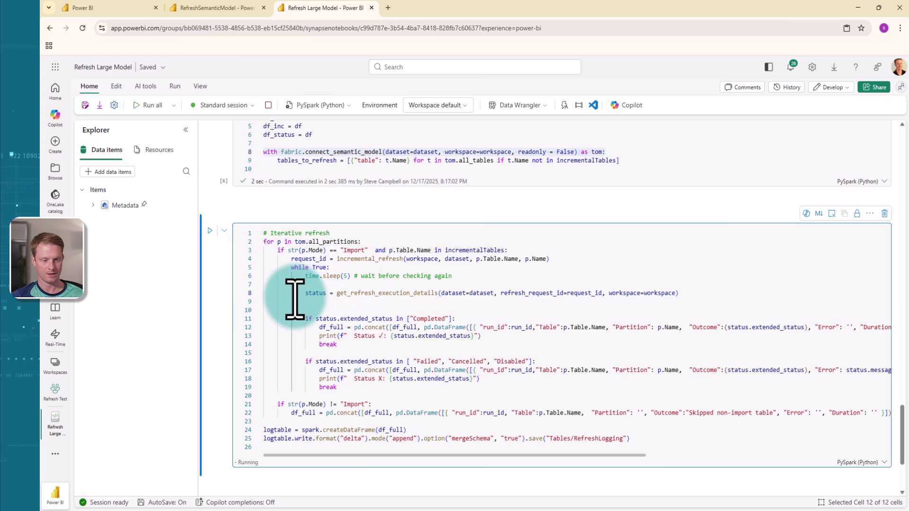
double_click(377, 293)
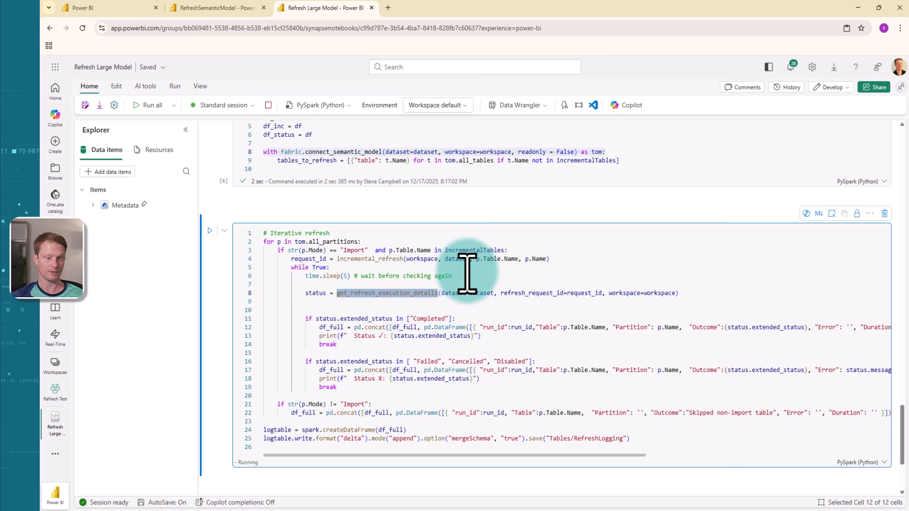
left_click_drag(687, 295, 311, 298)
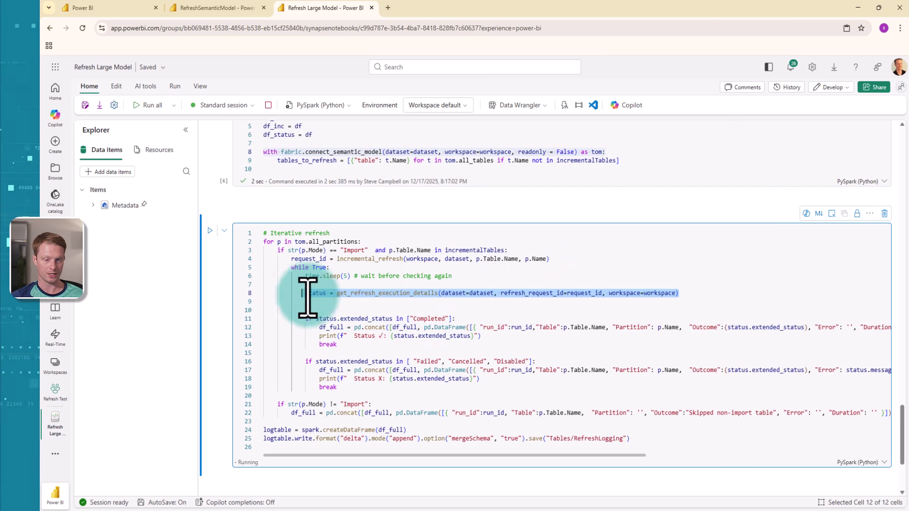
double_click(390, 294)
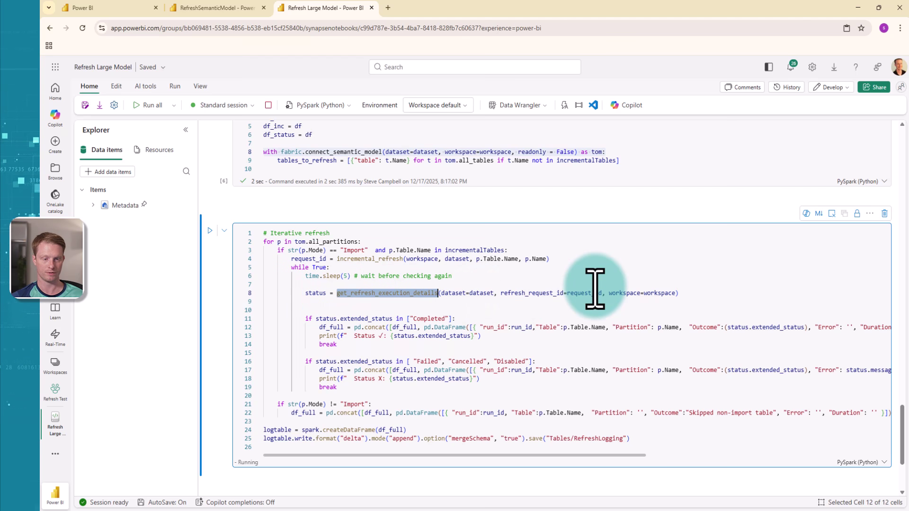
scroll(594, 289, "down", 1)
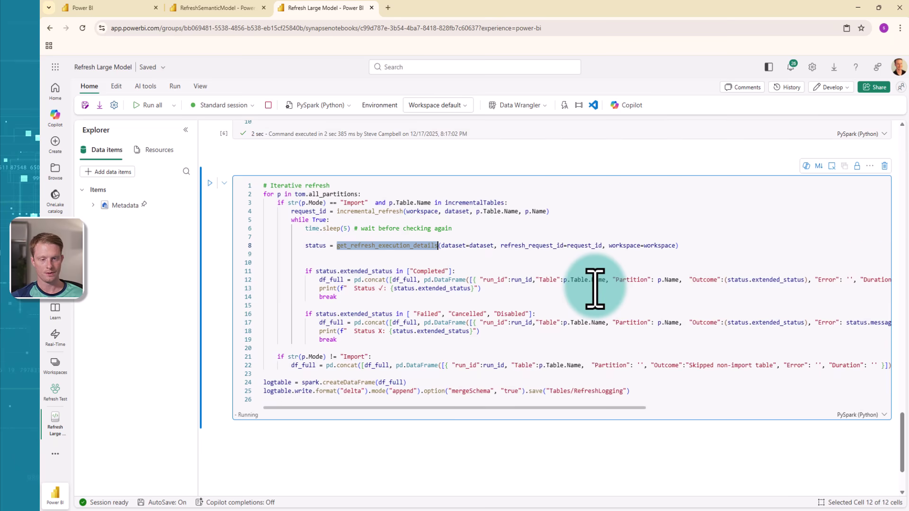
scroll(595, 289, "down", 1)
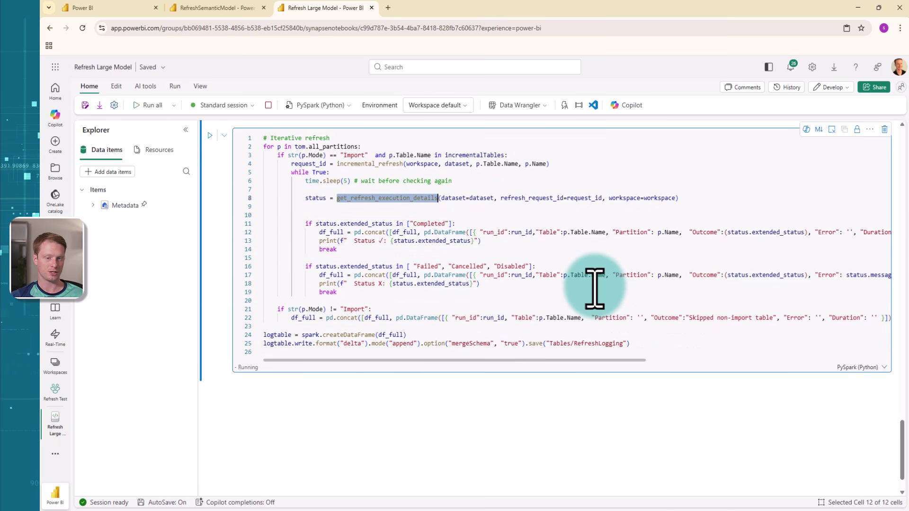
double_click(434, 224)
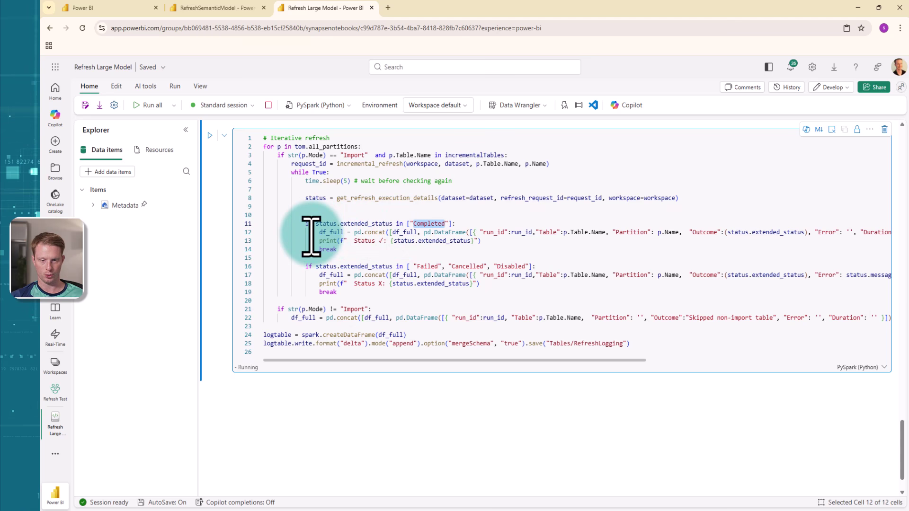
left_click_drag(312, 232, 342, 248)
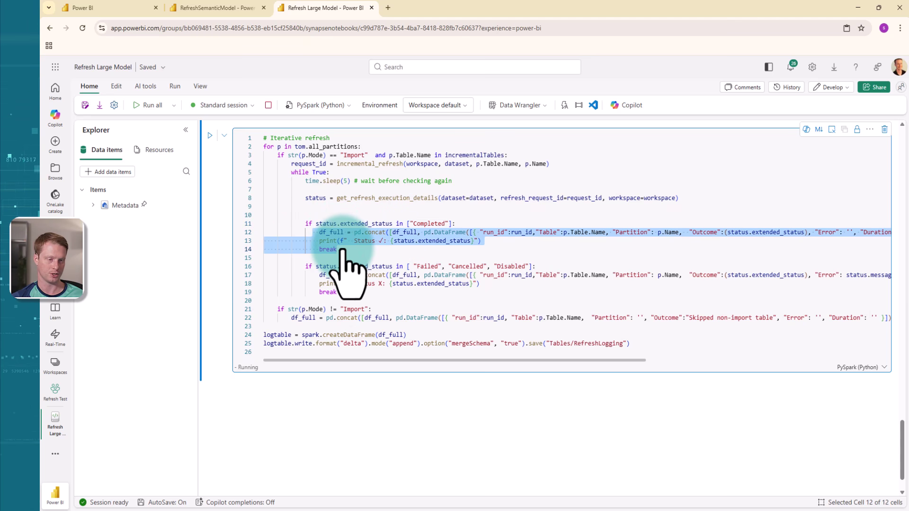
left_click(427, 266)
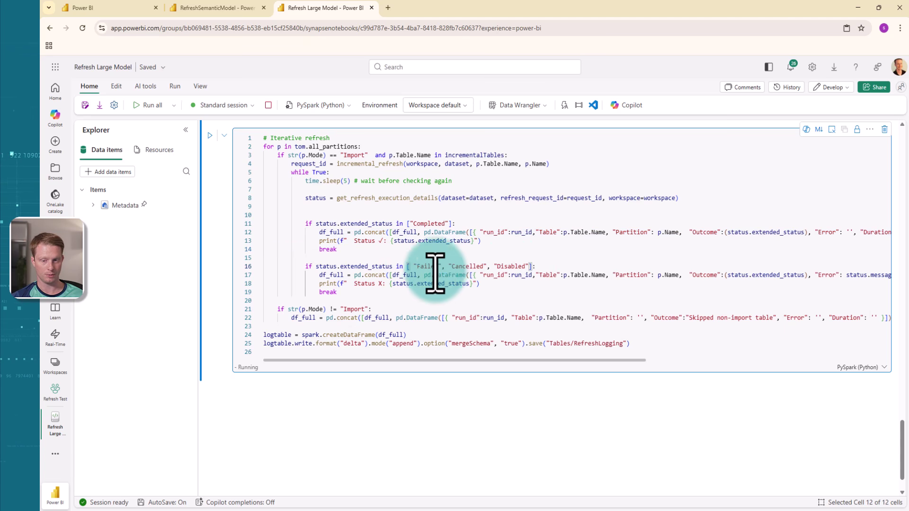
left_click_drag(316, 274, 356, 289)
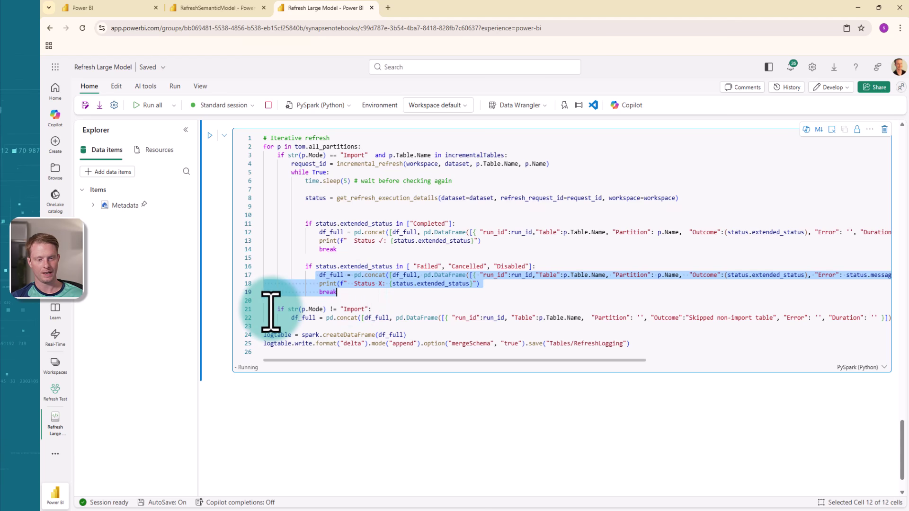
left_click_drag(270, 308, 286, 327)
left_click(731, 317)
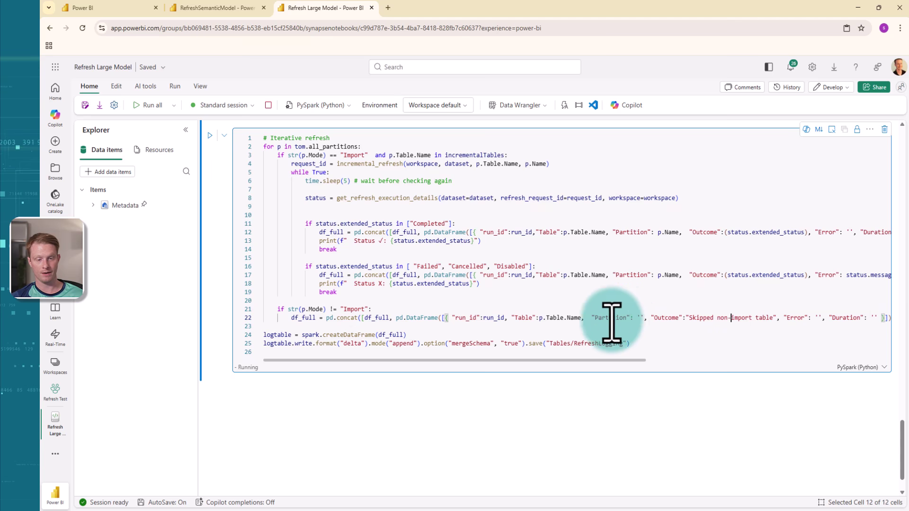
left_click_drag(263, 335, 673, 354)
left_click(671, 345)
Run the Iterative refresh cell to refresh the Sales partitions one by one, starting with Sales 2015
left_click(210, 135)
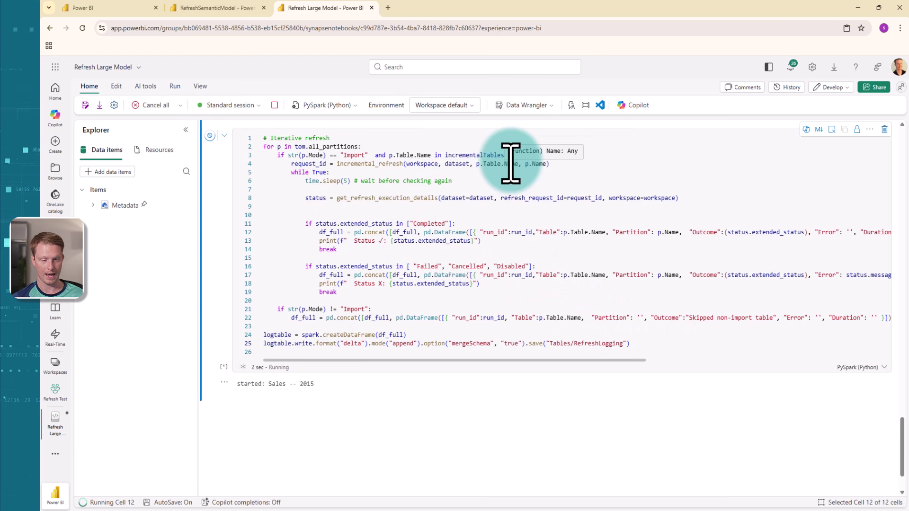
scroll(510, 163, "down", 1)
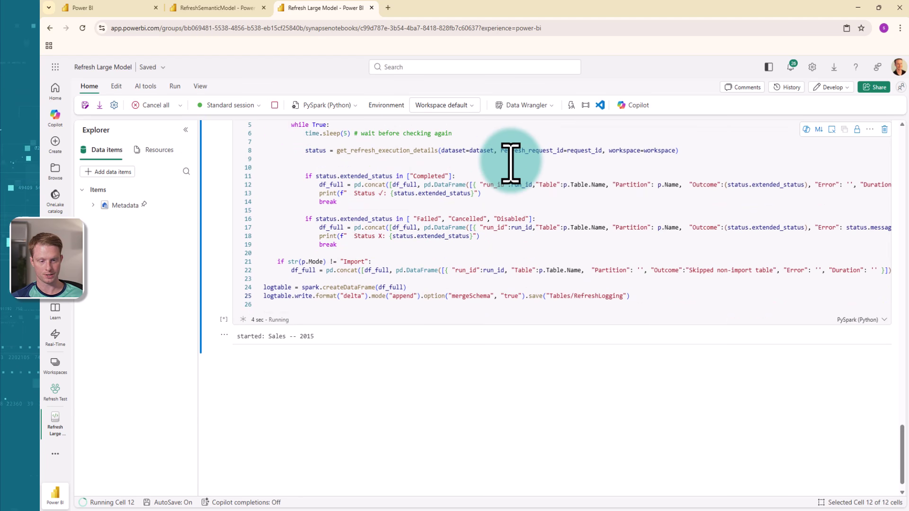